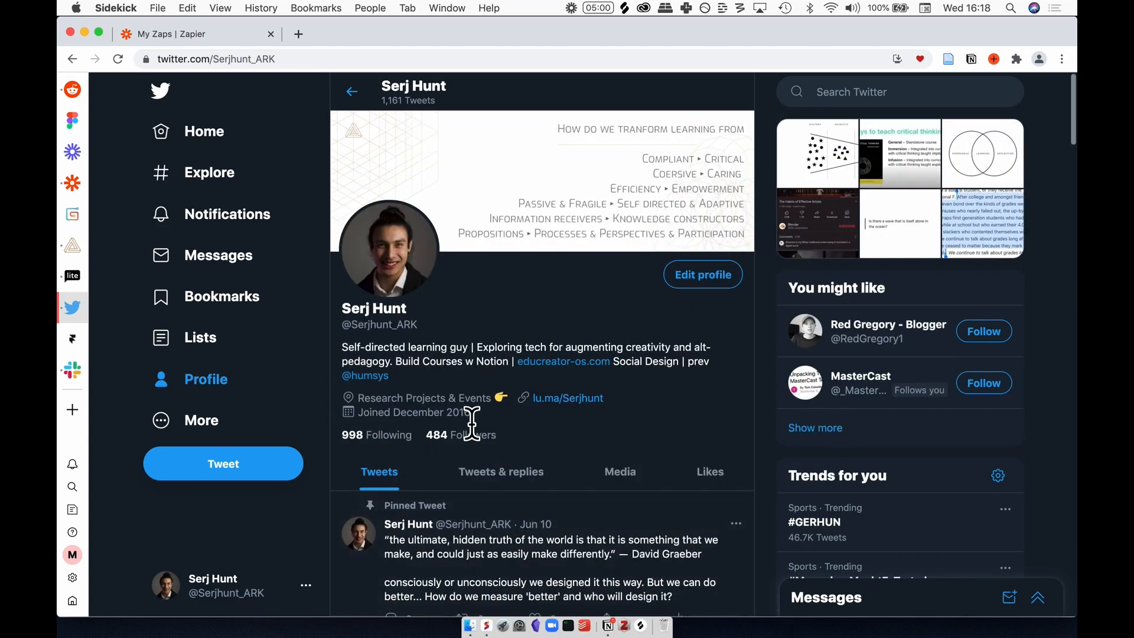
scroll(472, 423, down, 7)
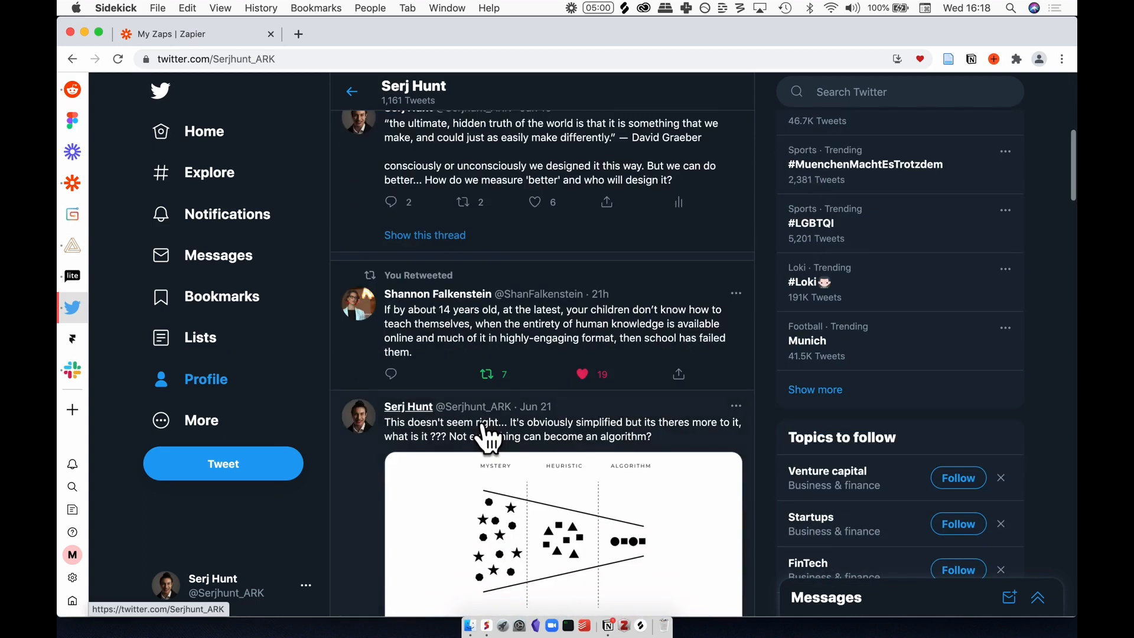
scroll(473, 422, up, 7)
scroll(471, 416, up, 1)
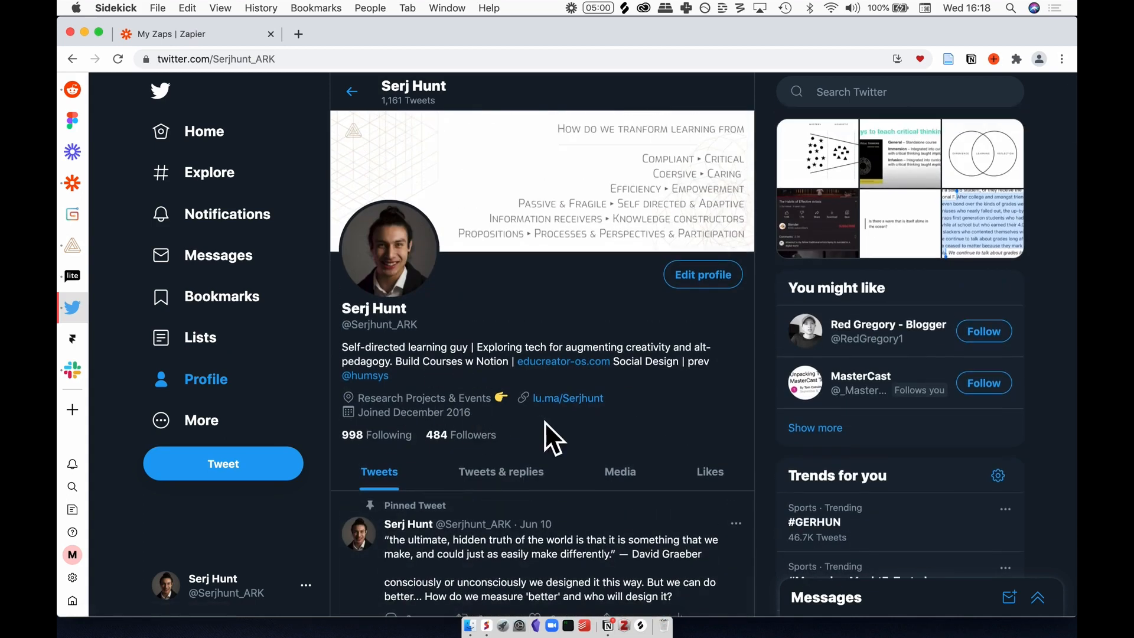
scroll(86, 168, up, 5)
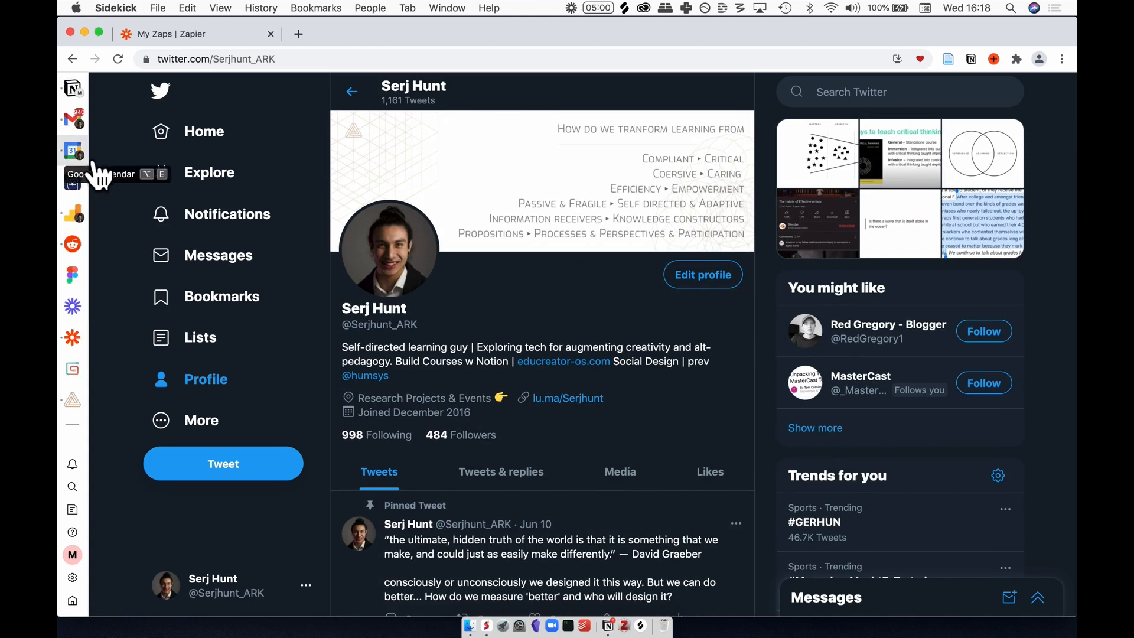
Switch to Notion and check the property type of the Created Date column in the Tweet Launchpad table.
click(90, 96)
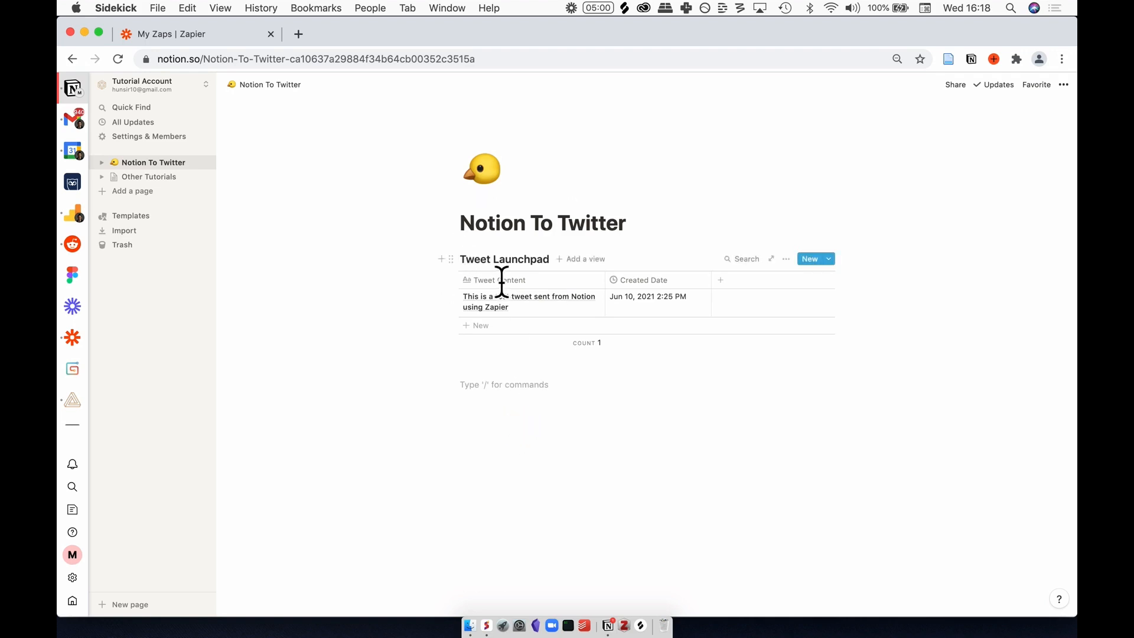
click(506, 258)
click(493, 402)
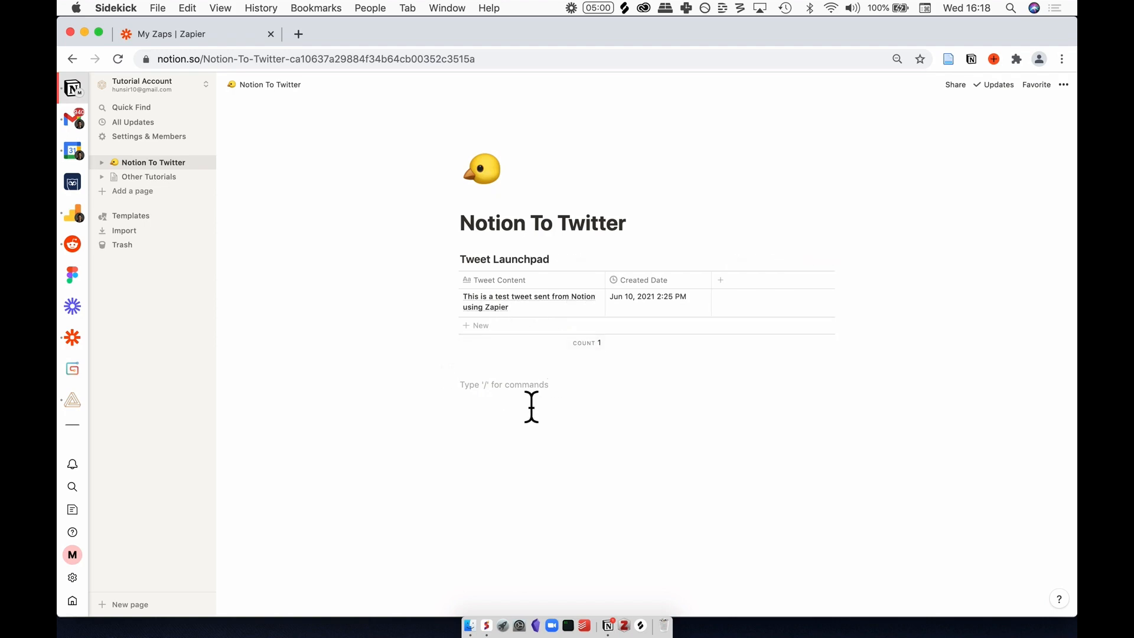
click(661, 283)
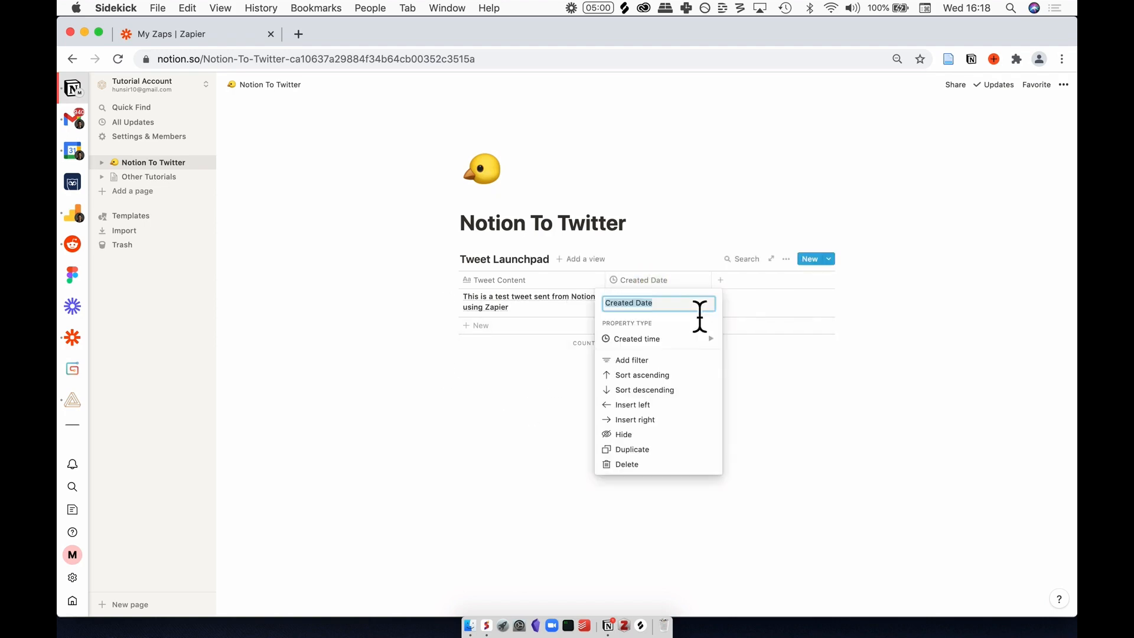
mouse_move(690, 347)
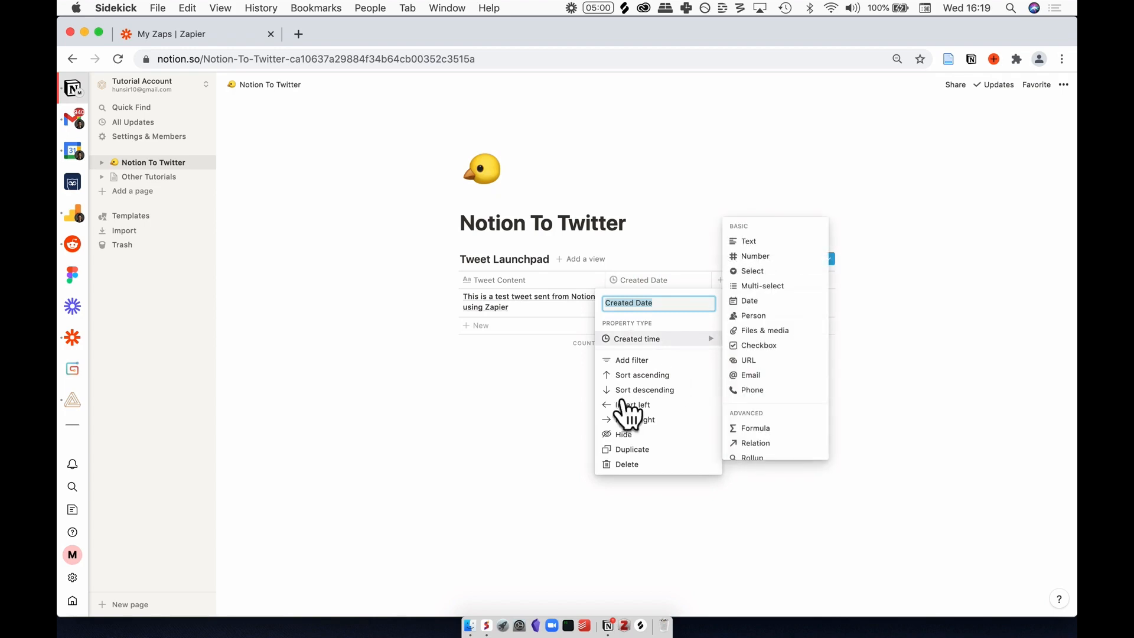
click(566, 433)
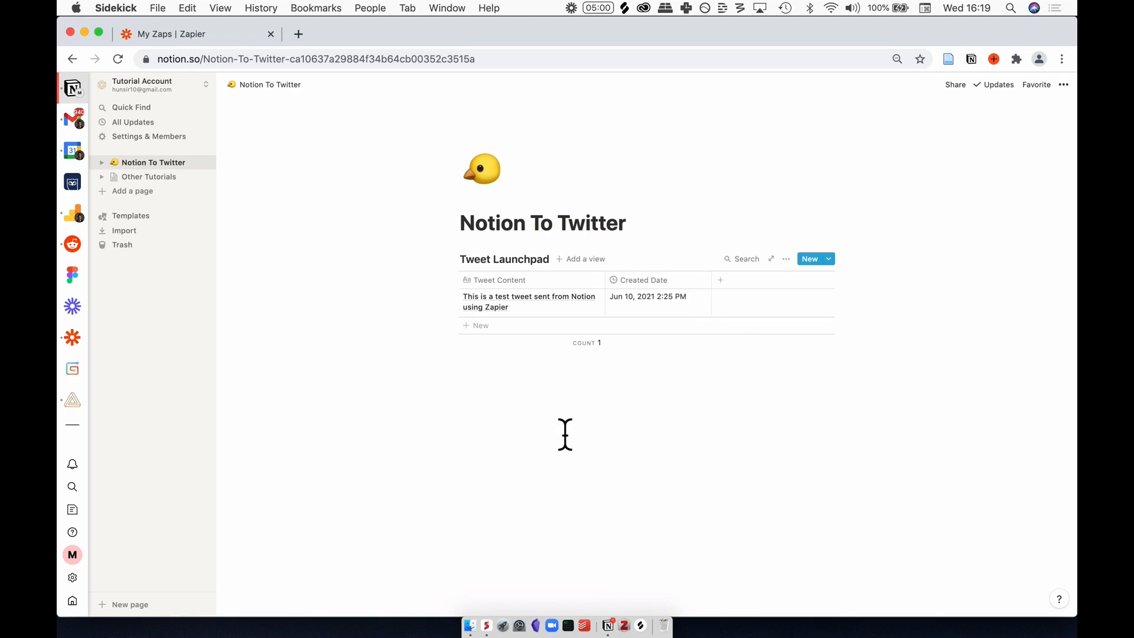
Go to the workspace's integration settings and open the developer page for building your own integrations.
click(170, 138)
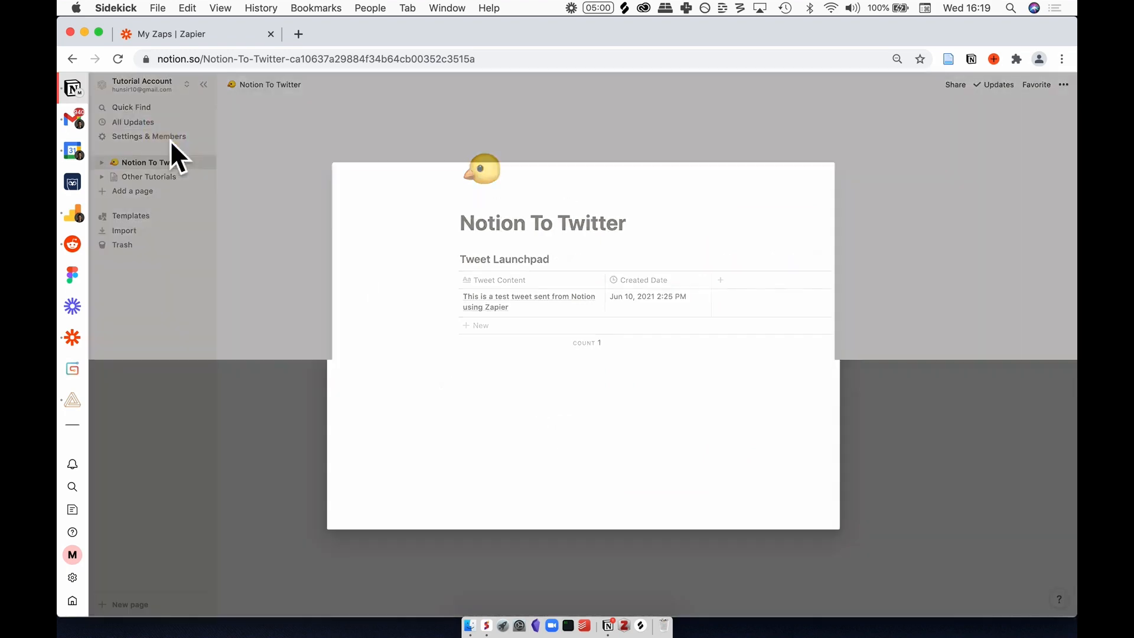
click(412, 386)
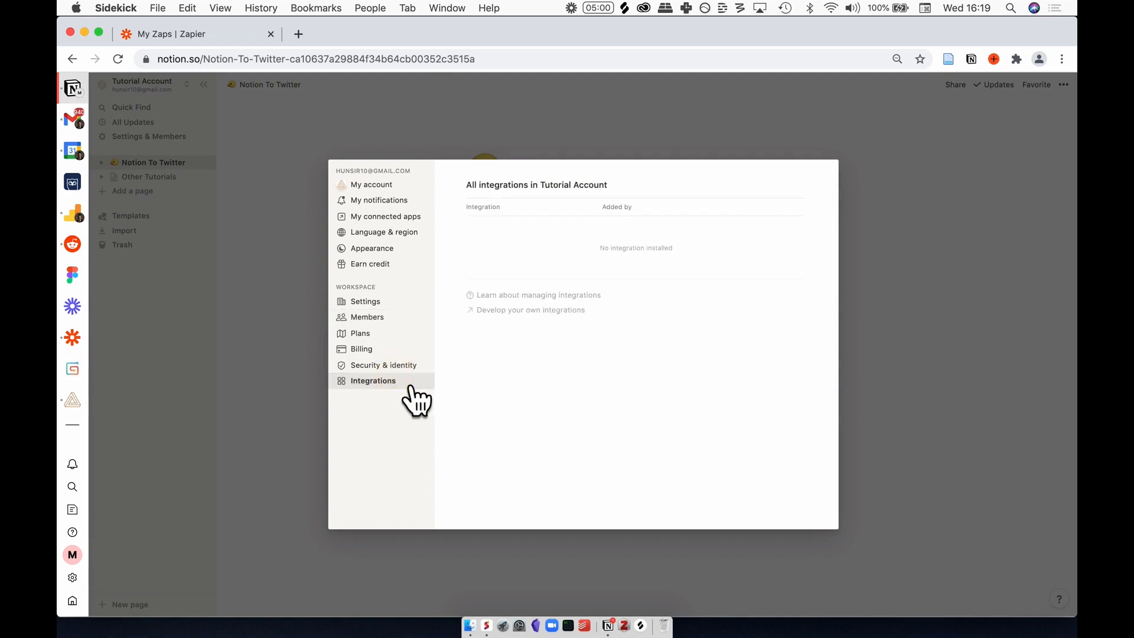
click(551, 313)
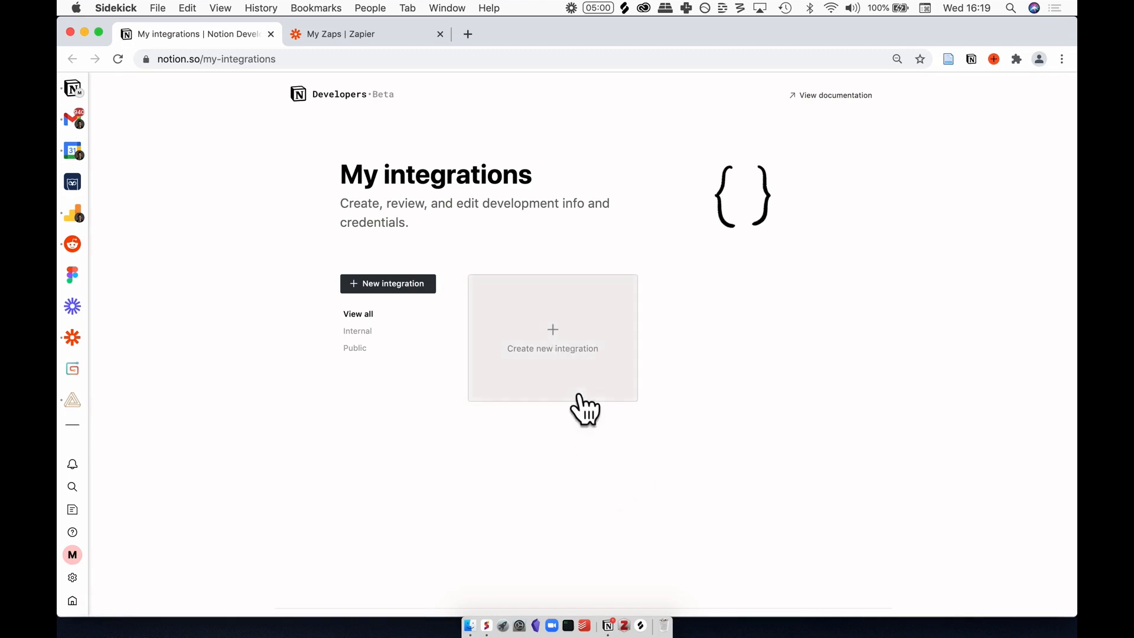
Create an integration named "Twitter From Notion" for the Tutorial Account workspace and save it as an internal integration.
click(579, 393)
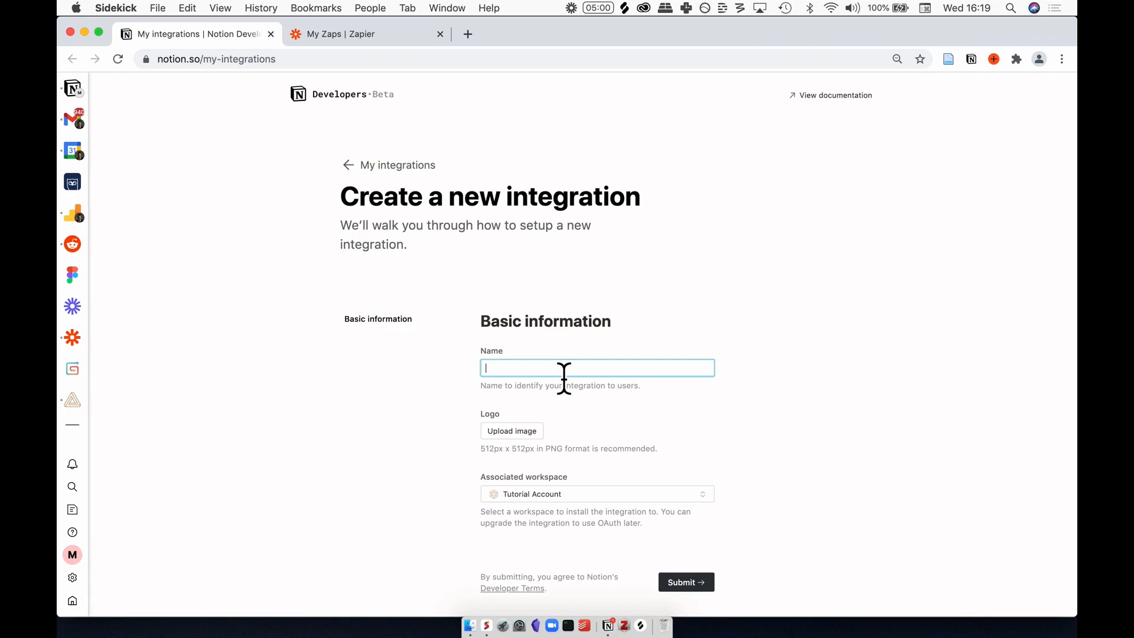
text(Twitter From Notion)
scroll(640, 464, down, 1)
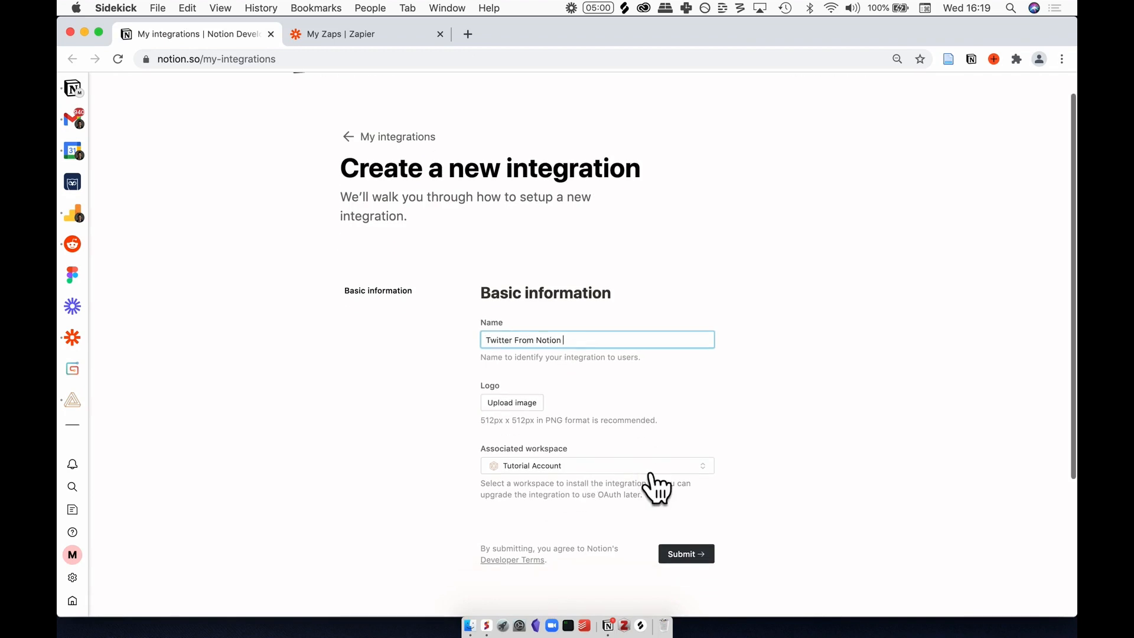
scroll(533, 422, down, 1)
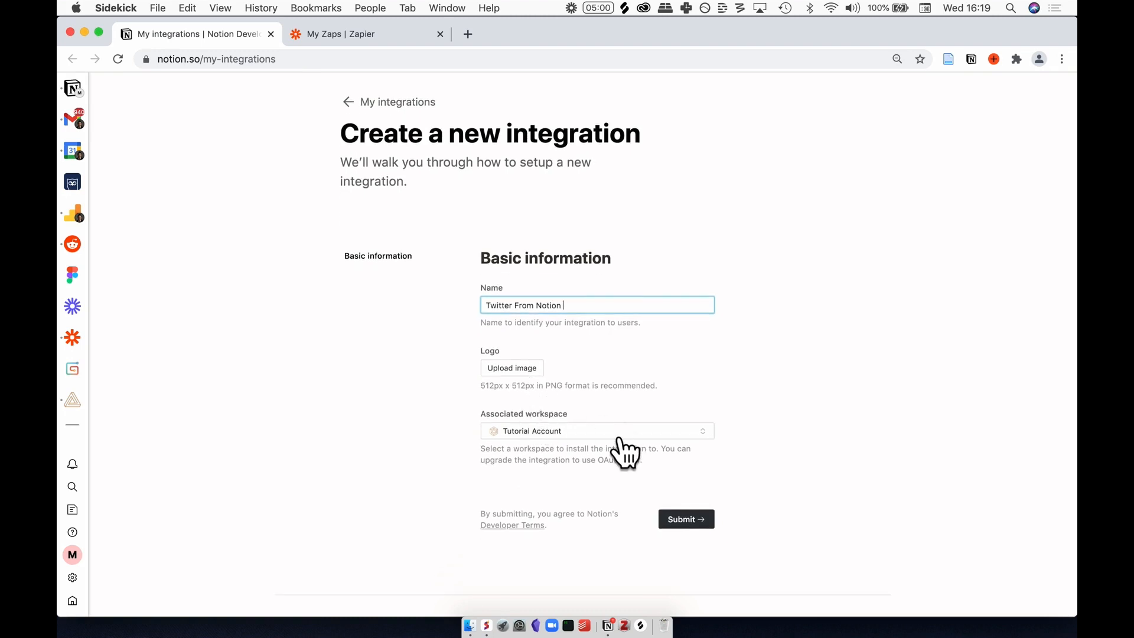
click(701, 528)
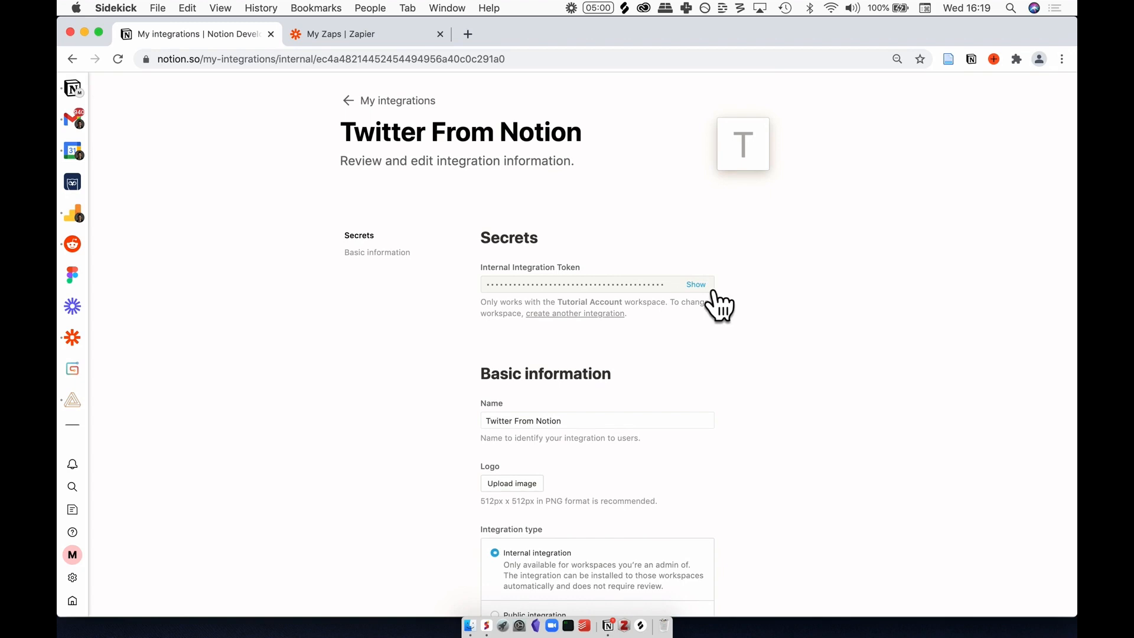
scroll(584, 355, down, 5)
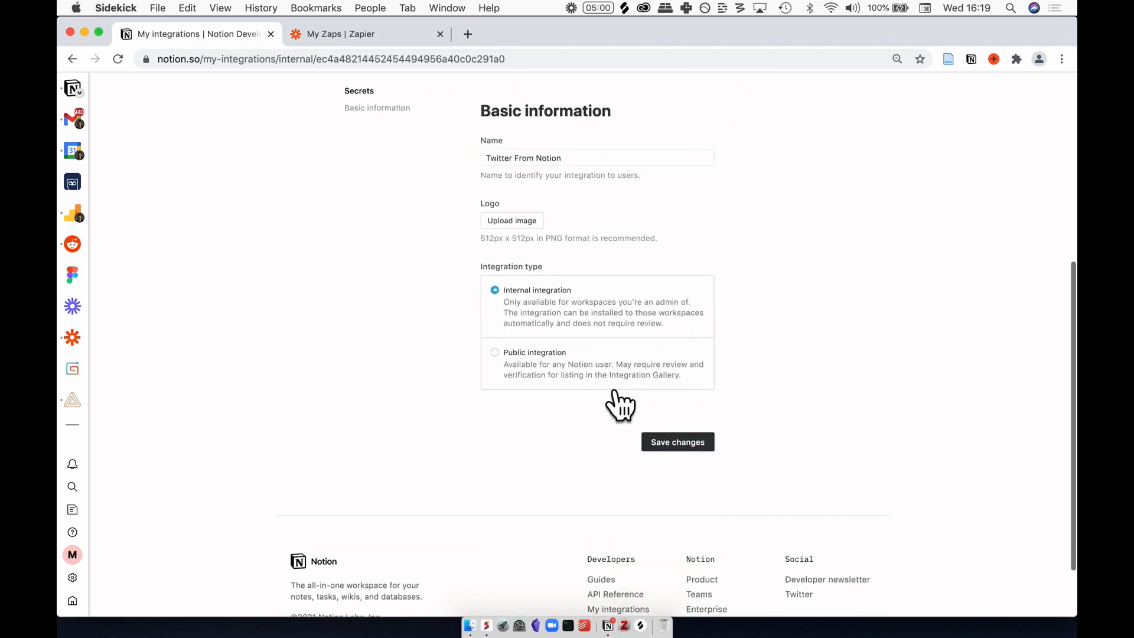
click(678, 443)
Return to the Notion workspace, close its settings and open the Tweet Launchpad database as a full page.
click(72, 89)
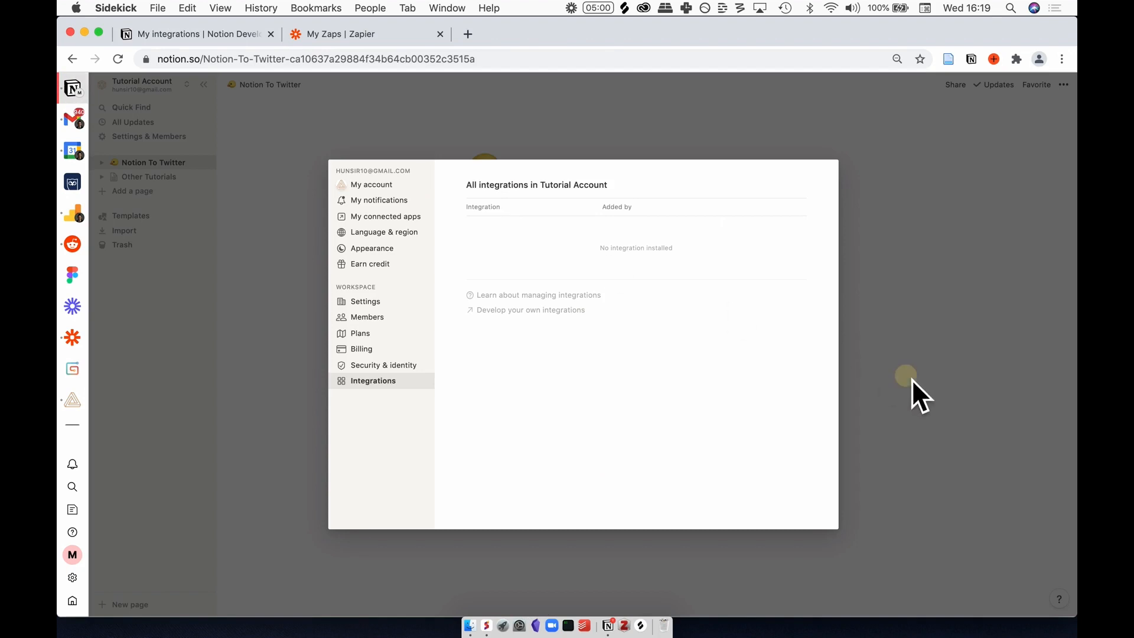
click(913, 387)
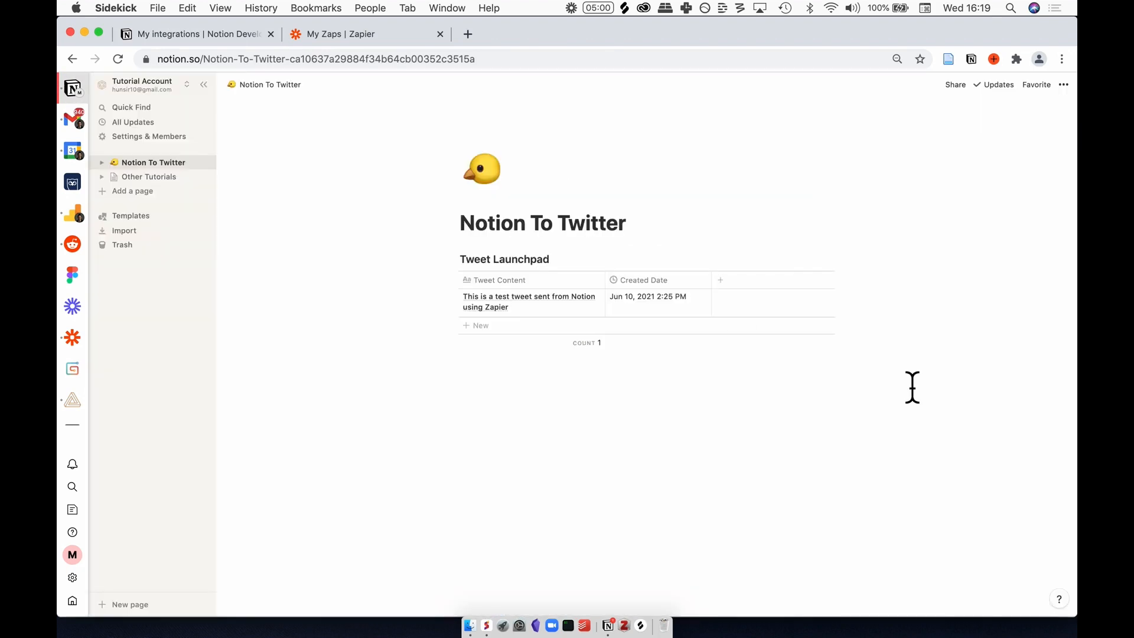
click(778, 270)
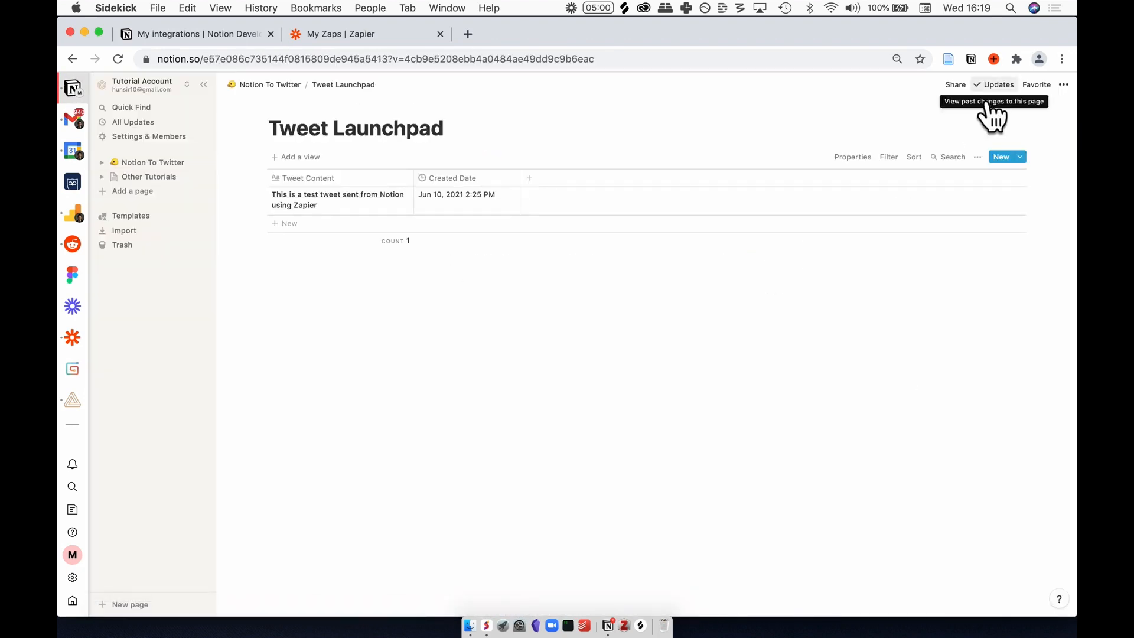
Share the Tweet Launchpad database with the Twitter From Notion integration with edit access, and return to the Notion To Twitter page.
click(964, 90)
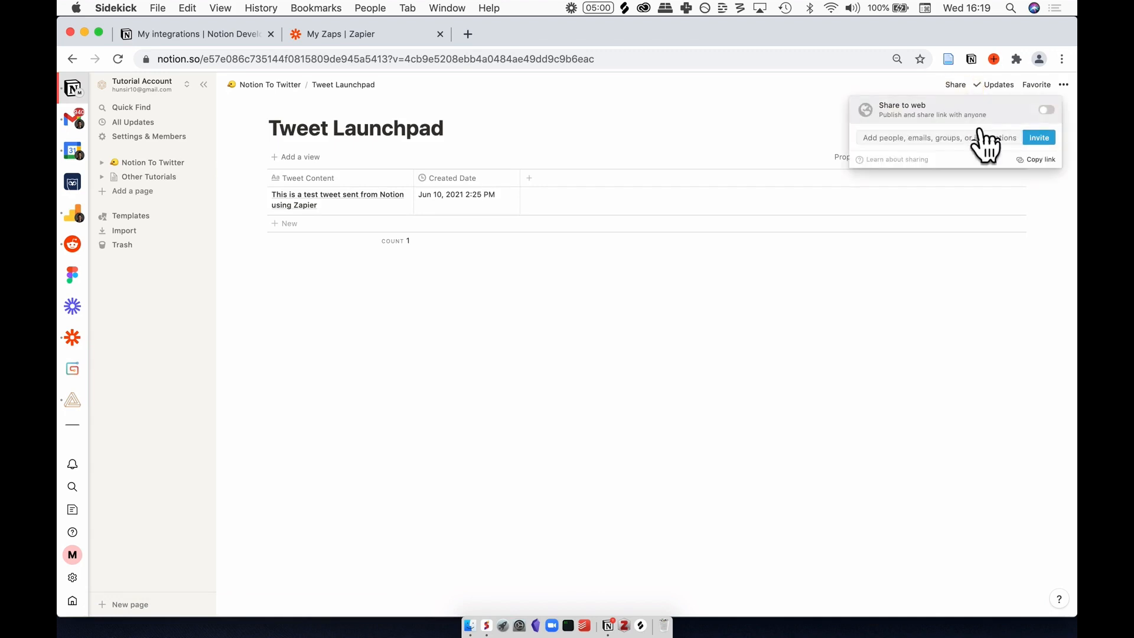
click(962, 142)
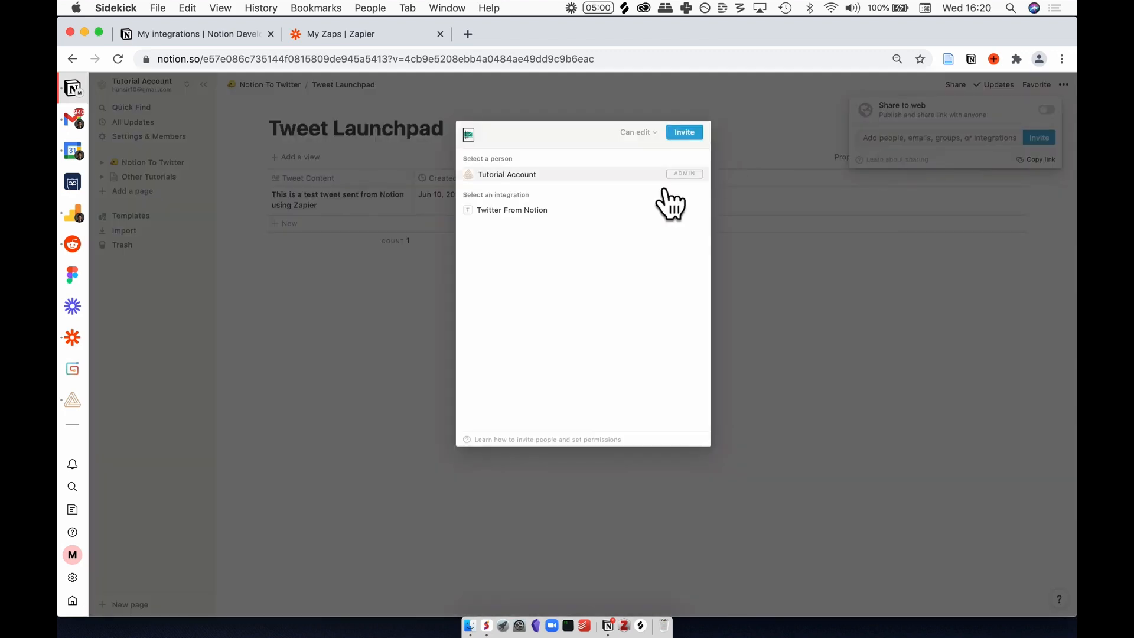
click(538, 212)
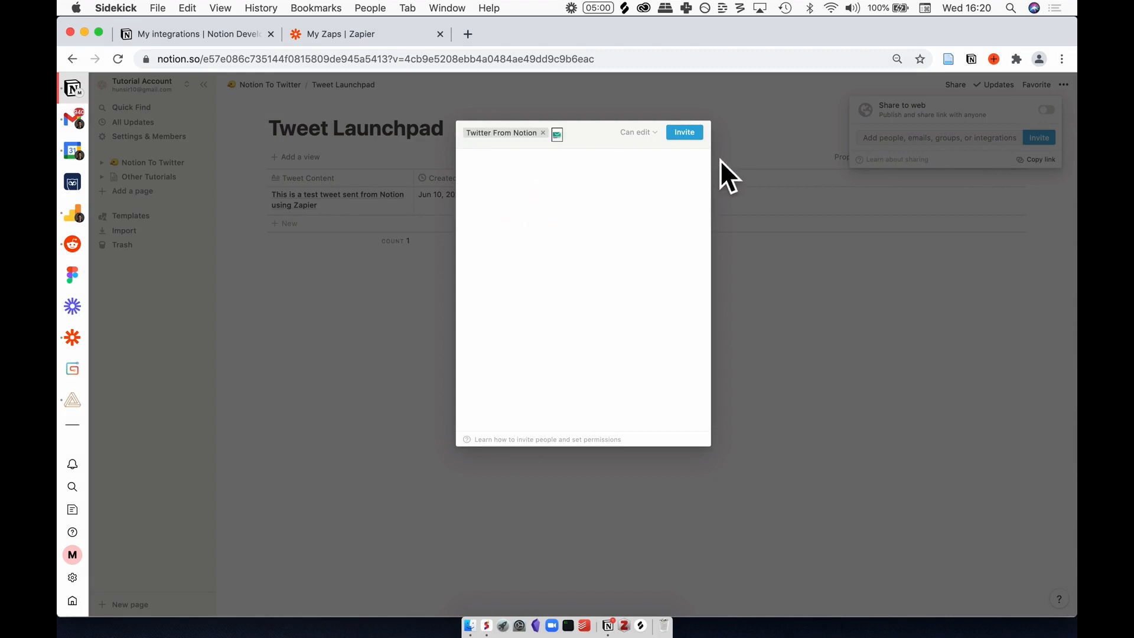
click(699, 135)
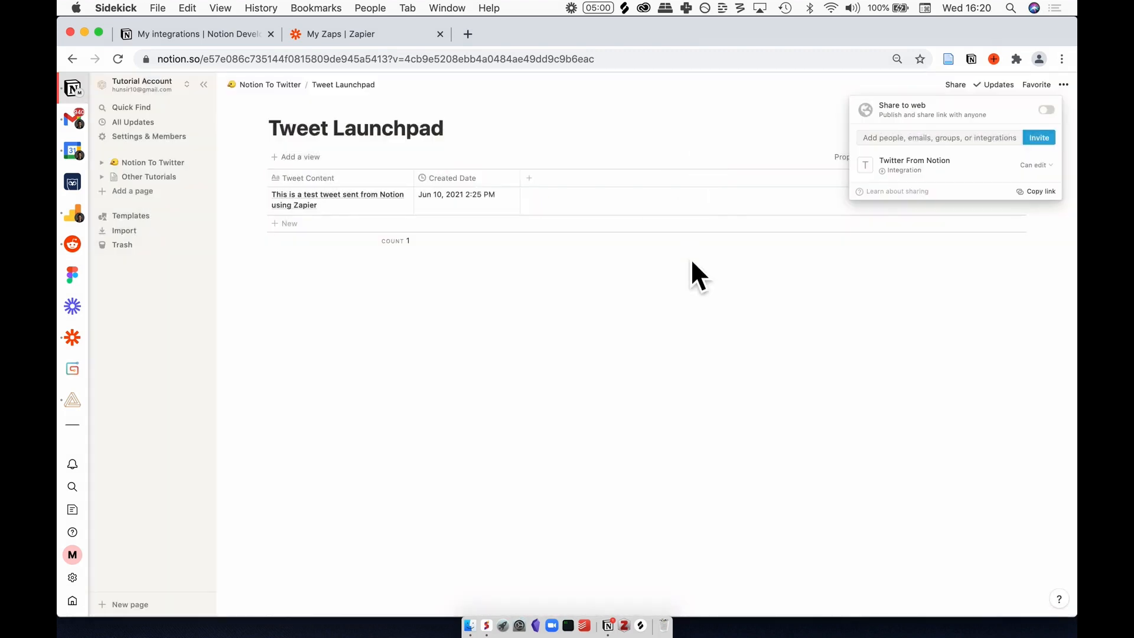
click(657, 319)
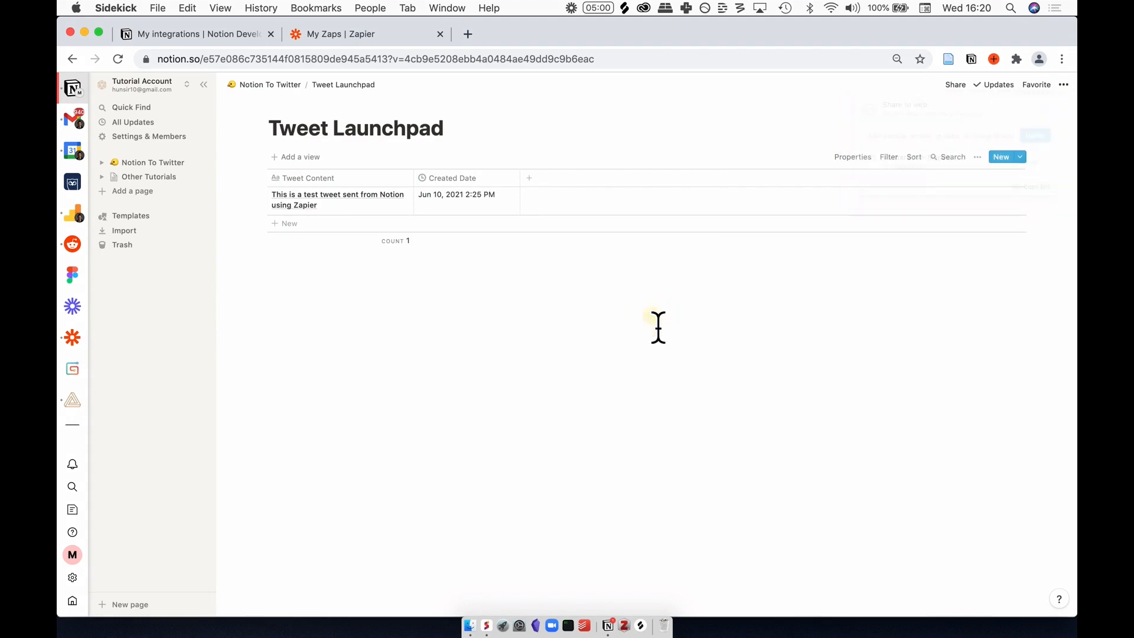
click(274, 86)
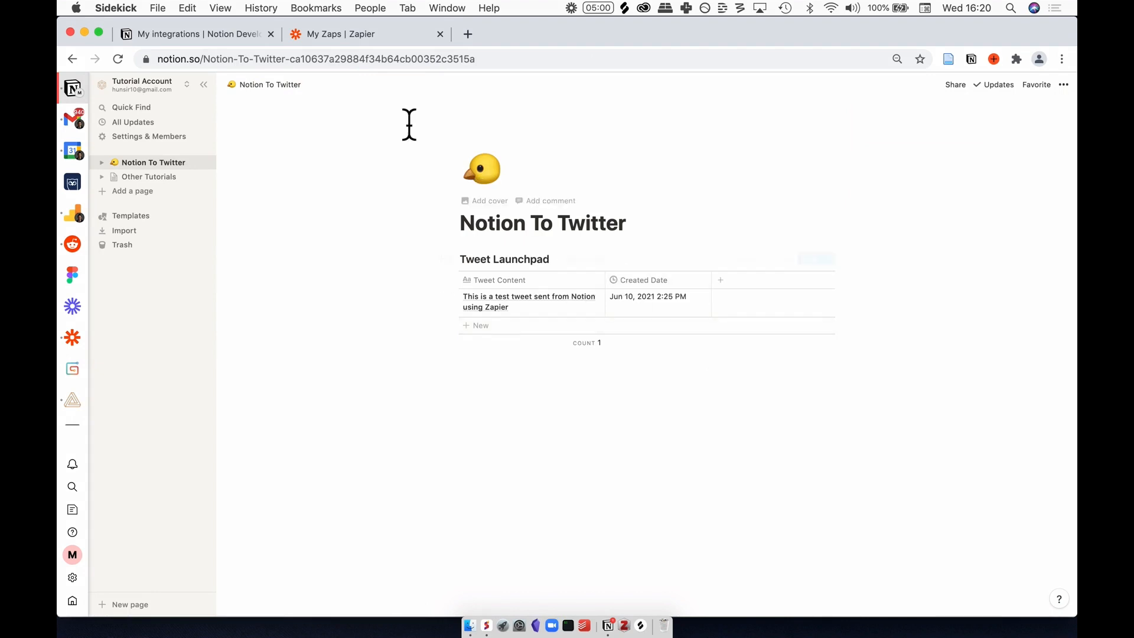
Switch to Zapier and create a new zap named "Publish to Twitter from Notion".
click(370, 33)
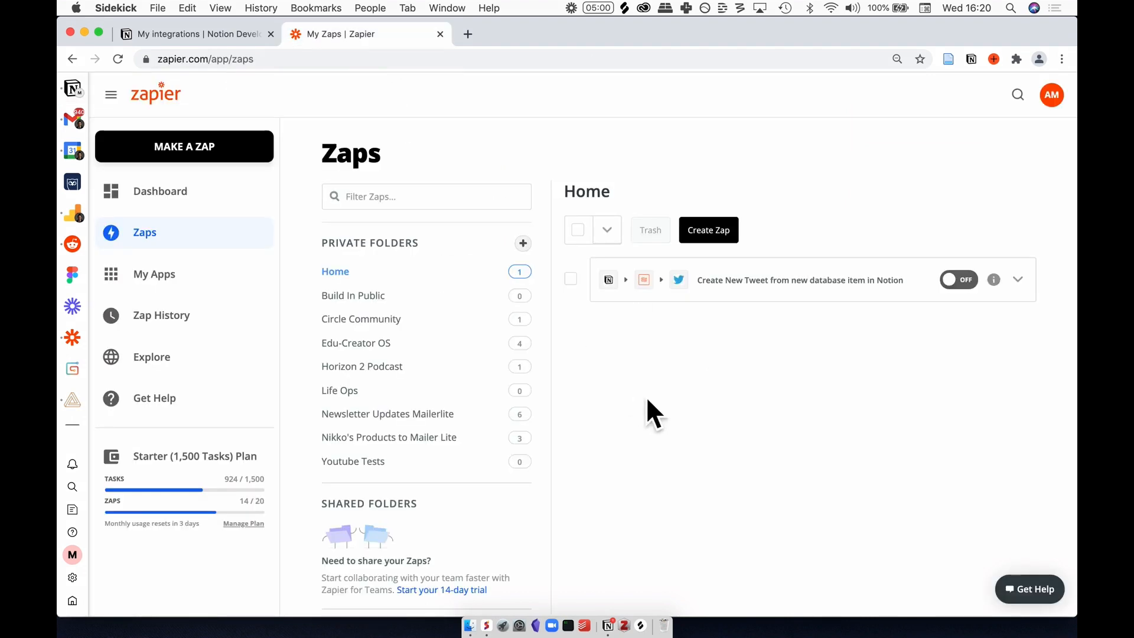
click(774, 293)
click(733, 247)
click(208, 121)
text(Publish to Twitter f)
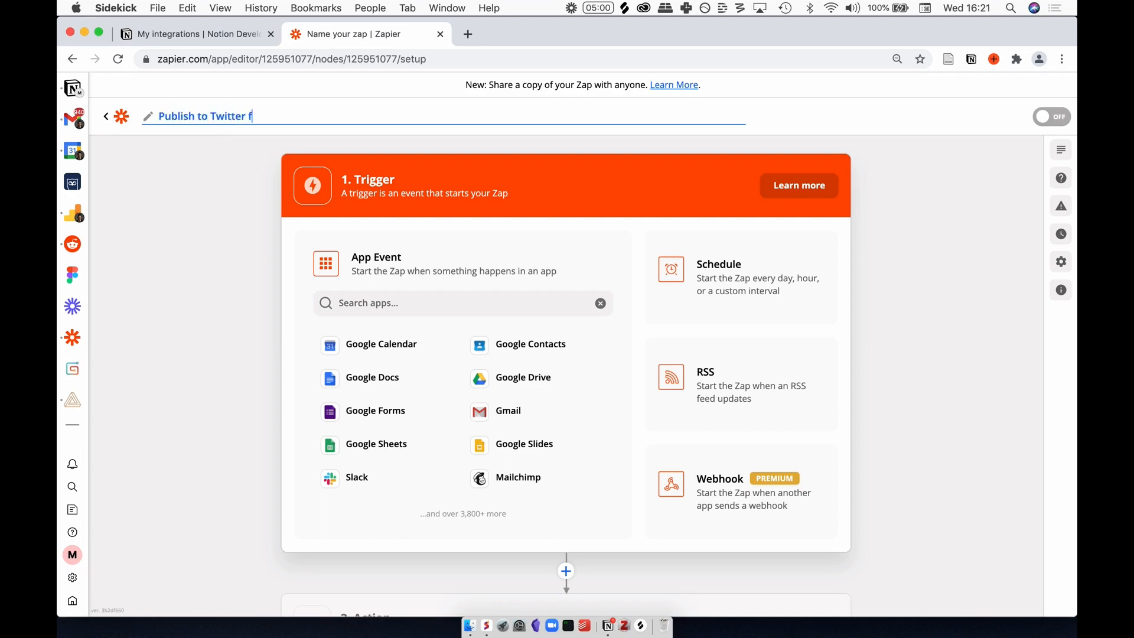
text(rom Notion)
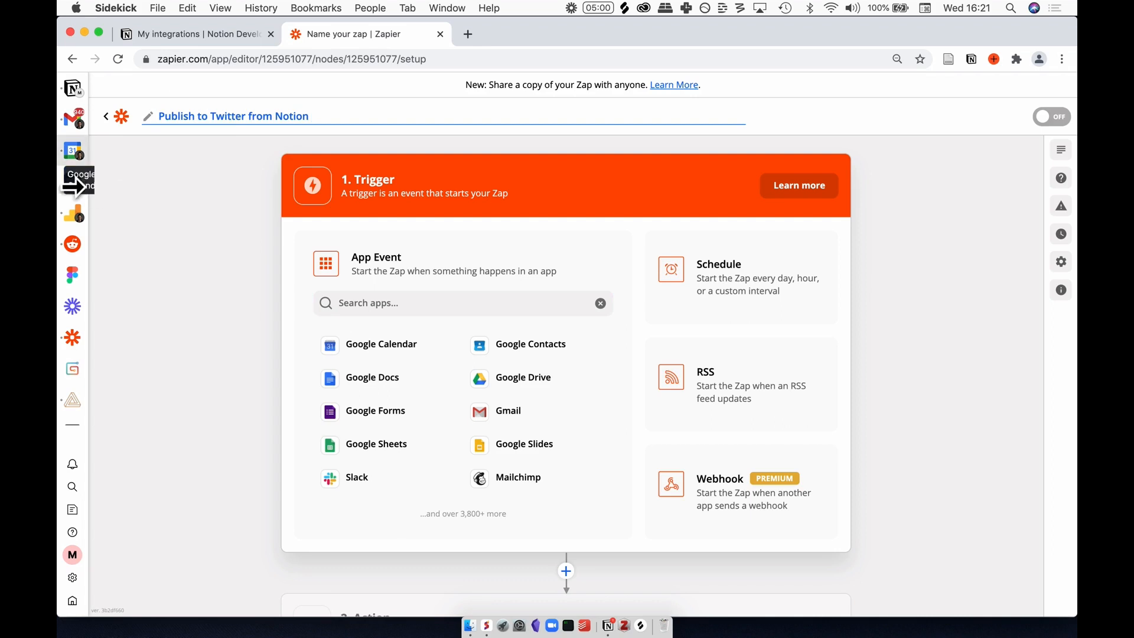
Set the zap's trigger to Notion with the New Database Item event.
click(386, 307)
text(N)
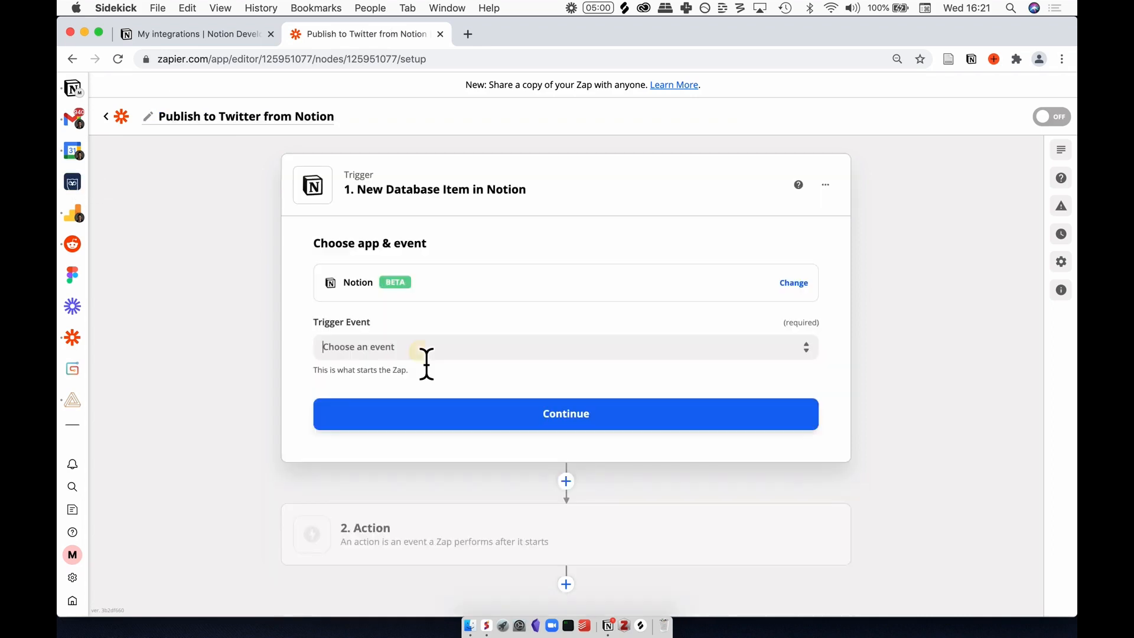
click(426, 356)
click(413, 385)
click(481, 426)
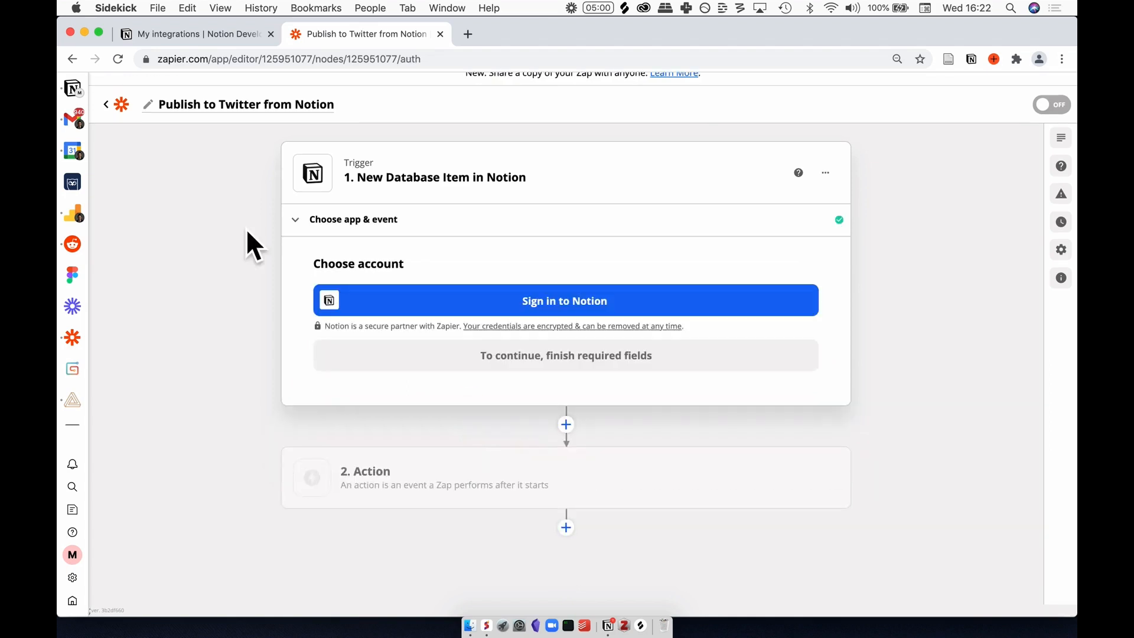
Start connecting a Notion account to the trigger, and reveal and copy the Twitter From Notion integration's internal token.
click(449, 314)
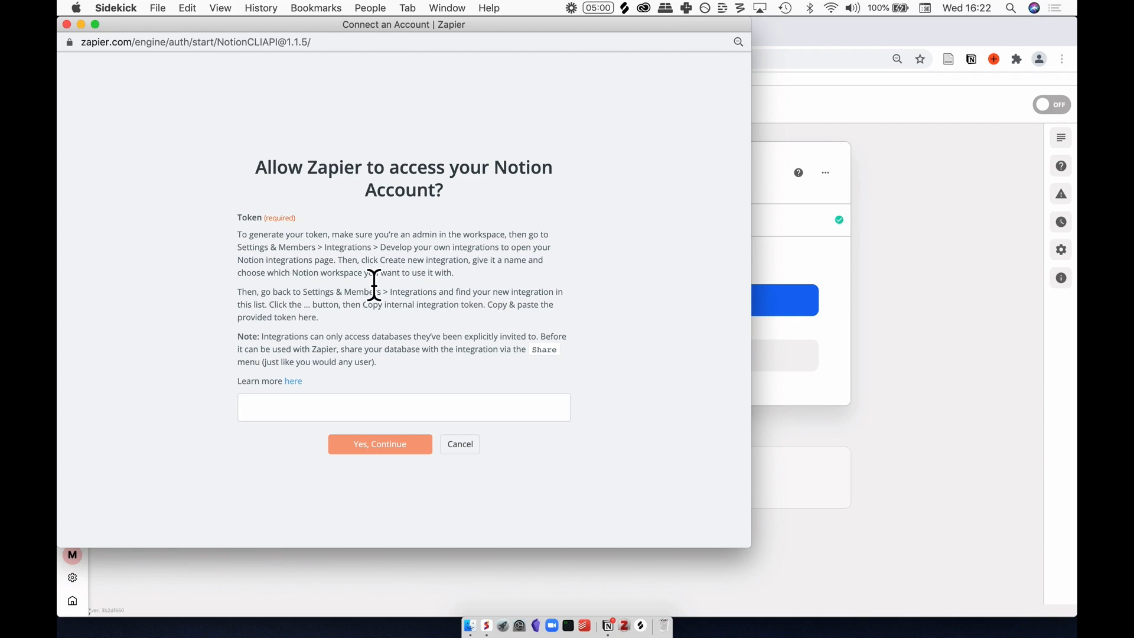
drag(311, 28, 576, 28)
click(213, 35)
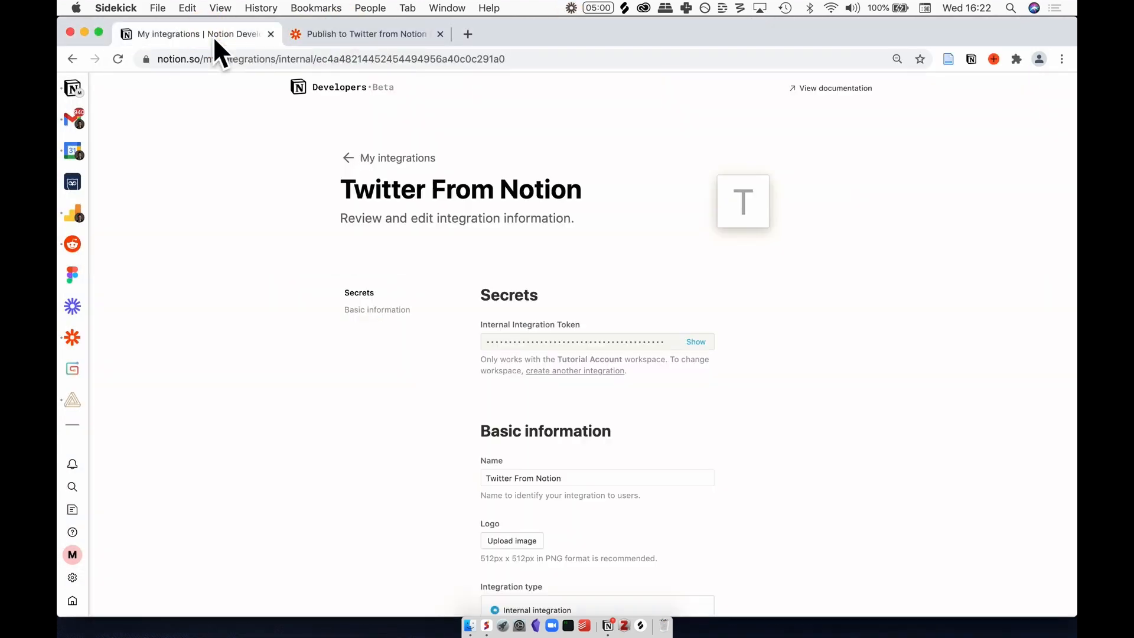
click(696, 341)
click(697, 341)
Paste the integration token into Zapier's Notion authorisation window, allow access and accept the connected account for the trigger.
key(ctrl+Up)
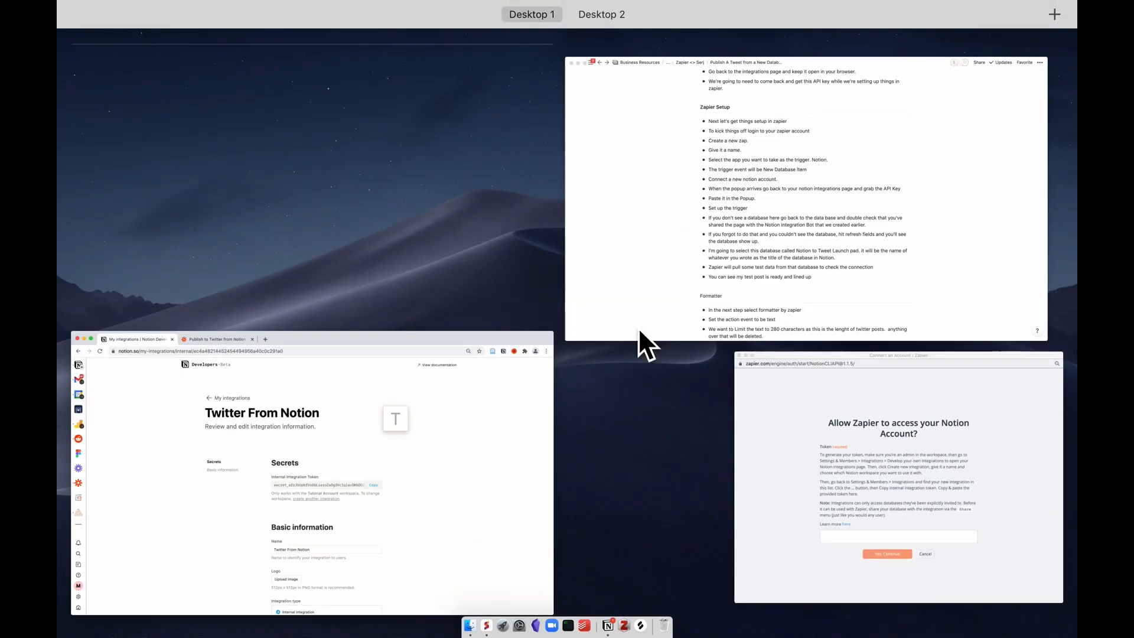
click(841, 467)
click(699, 414)
key(super+v)
click(682, 447)
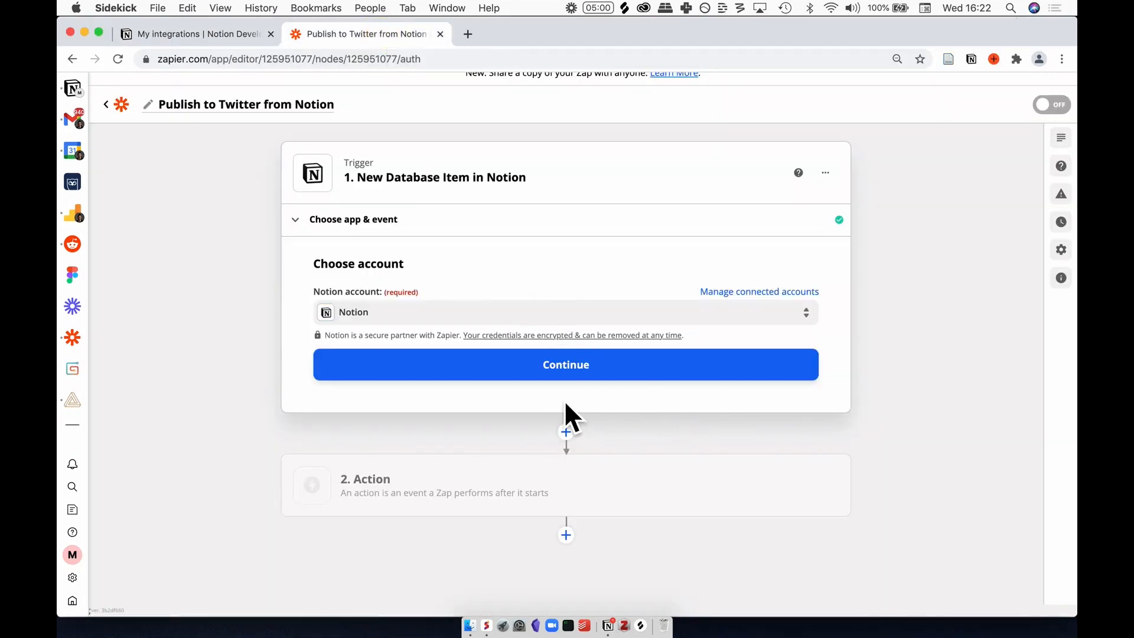
click(576, 378)
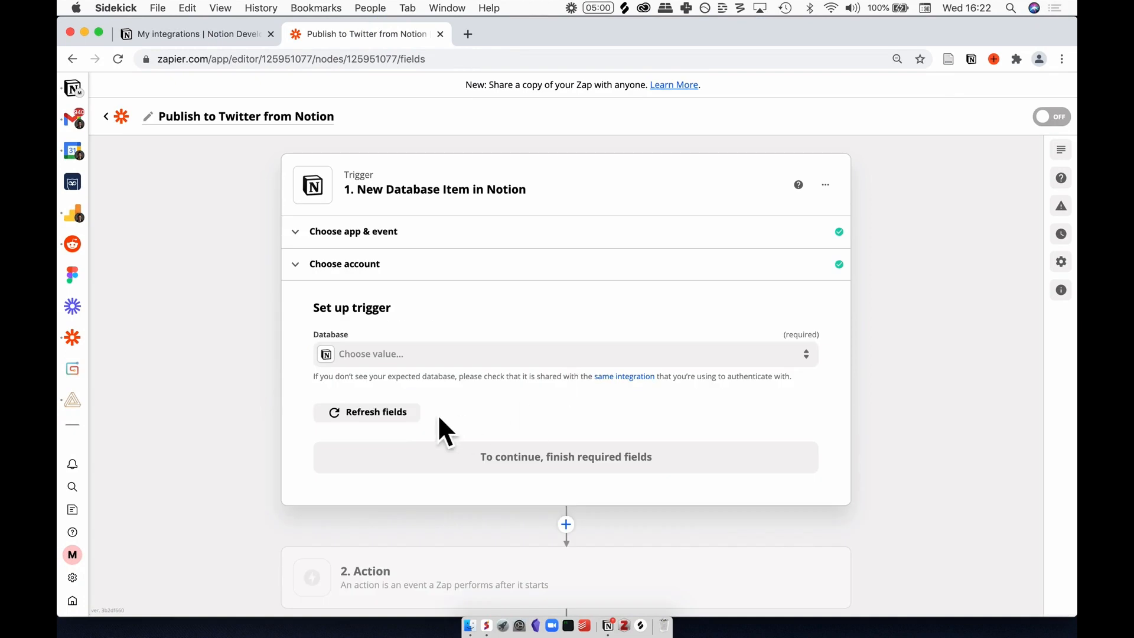
Choose Tweet Launchpad as the database for the Notion trigger.
click(375, 356)
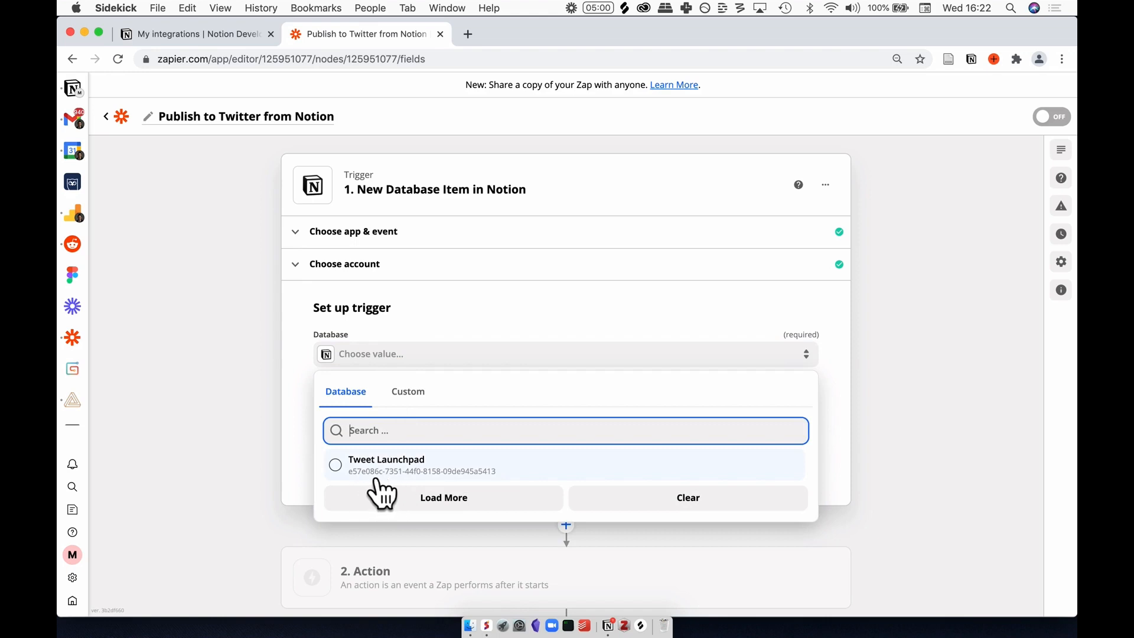
click(73, 90)
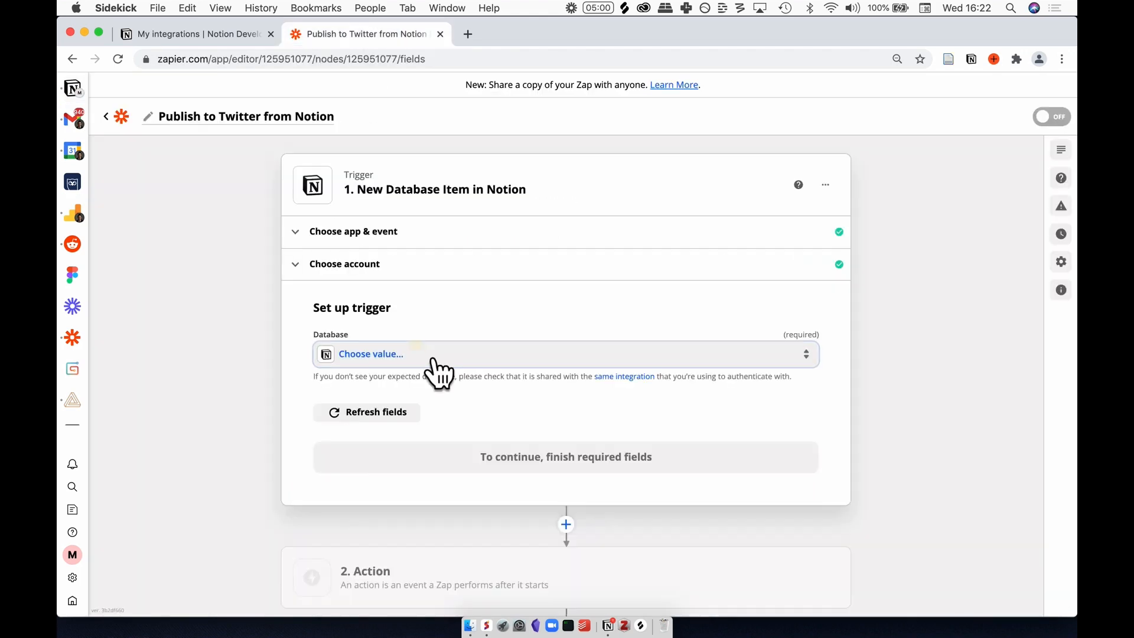
click(434, 357)
click(381, 462)
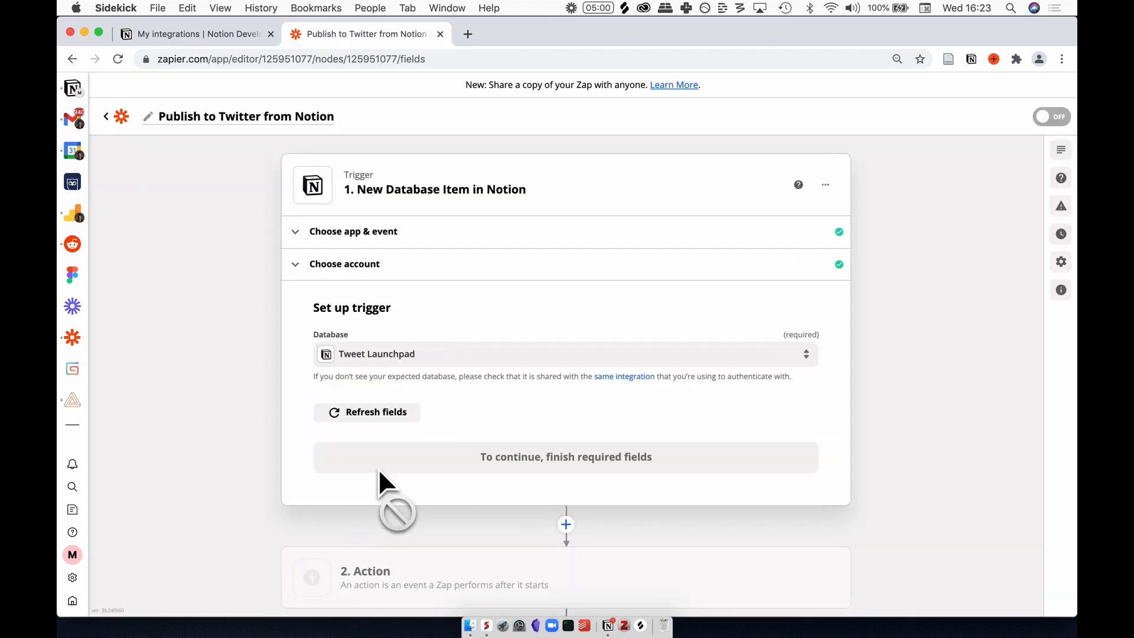
click(436, 419)
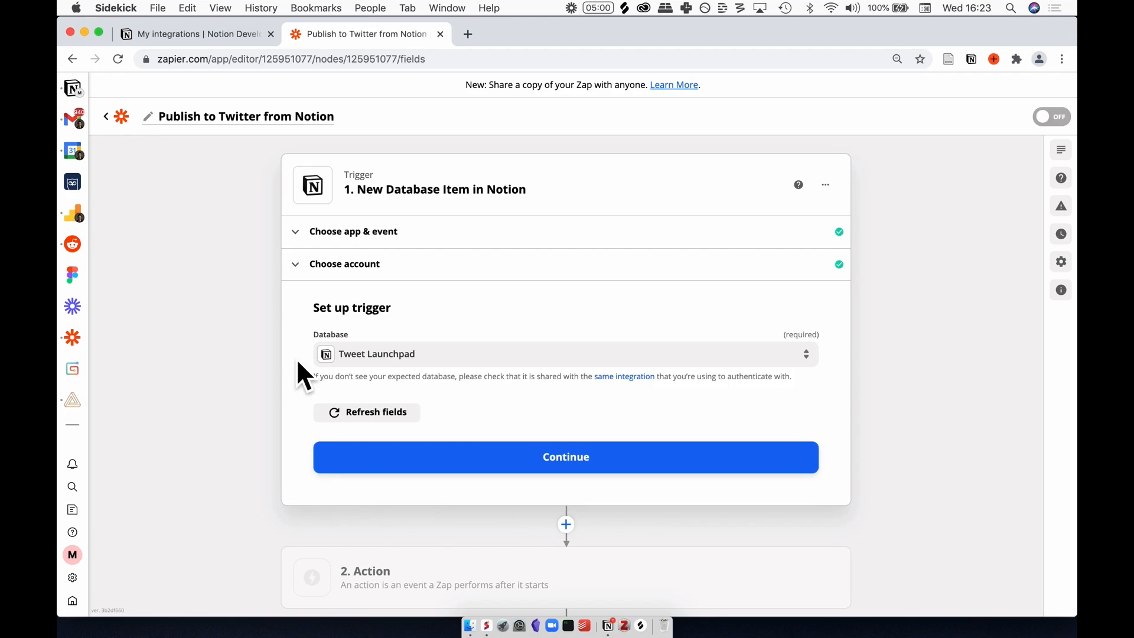
Check in Notion which integrations the full-page Tweet Launchpad database is shared with, and return to the zap in Zapier.
click(99, 105)
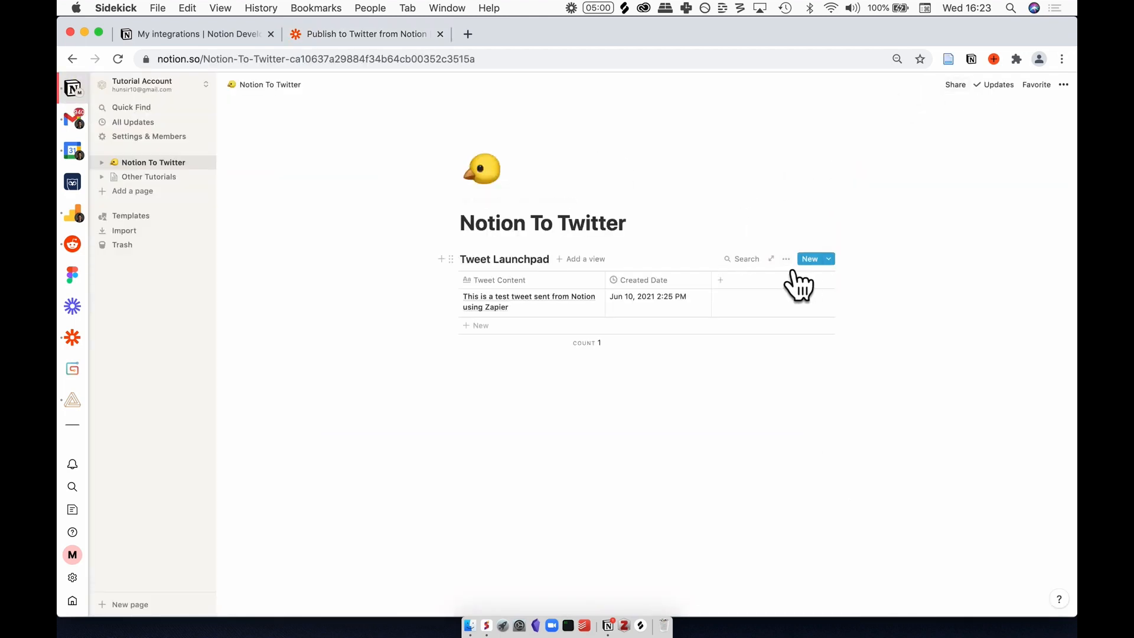
click(772, 257)
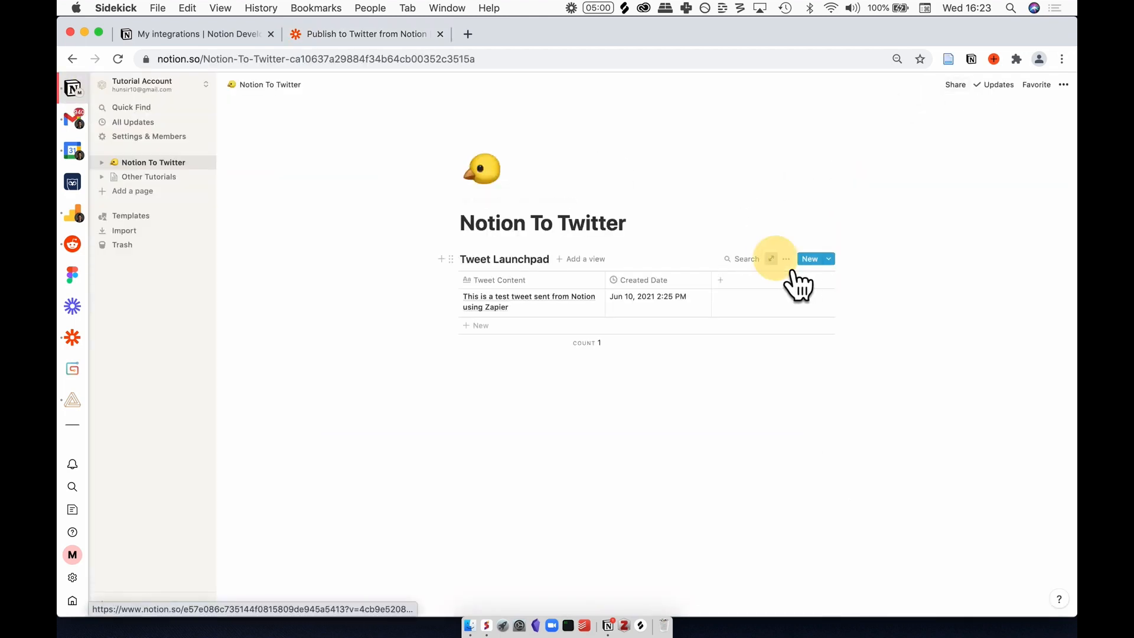
click(972, 88)
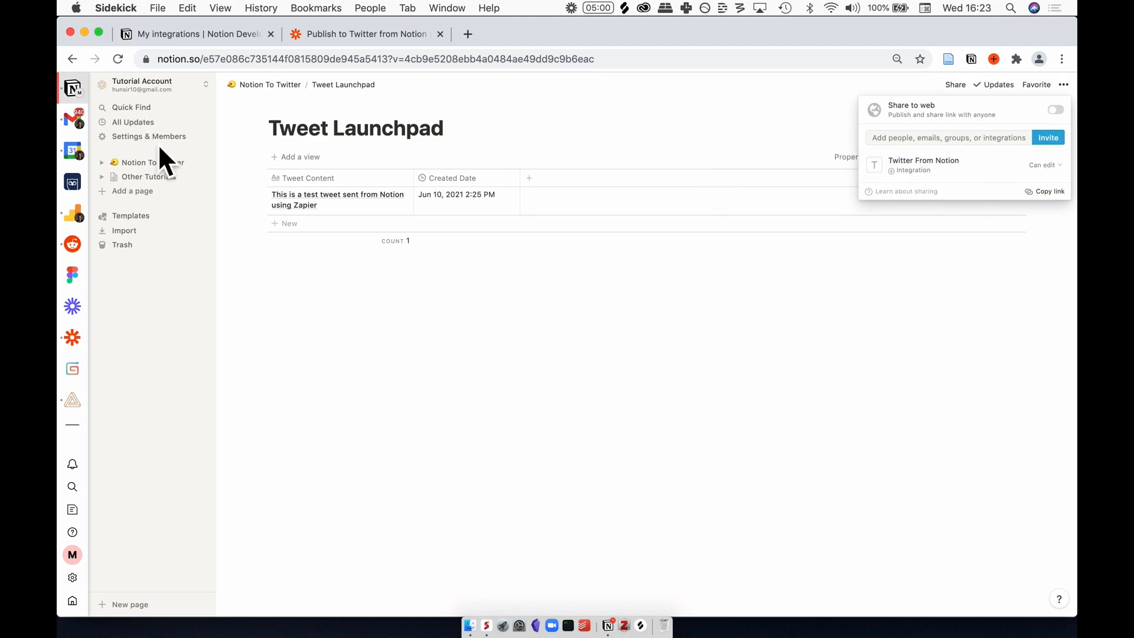
click(359, 35)
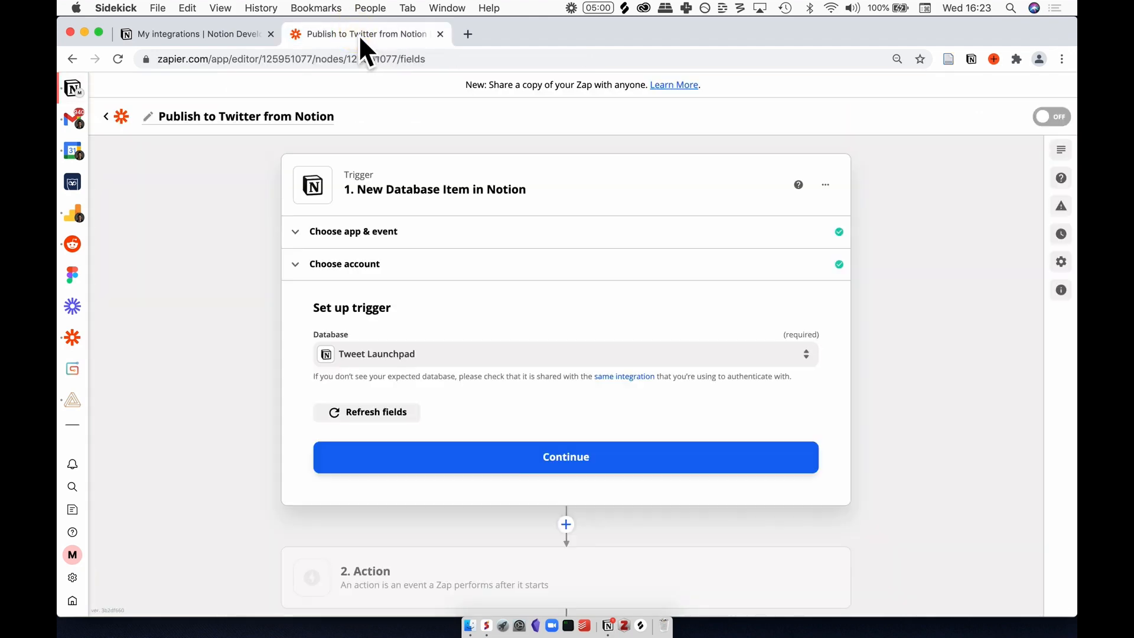
Test the Notion trigger, review the Tweet Content of the sample item, and continue to the action step.
click(488, 449)
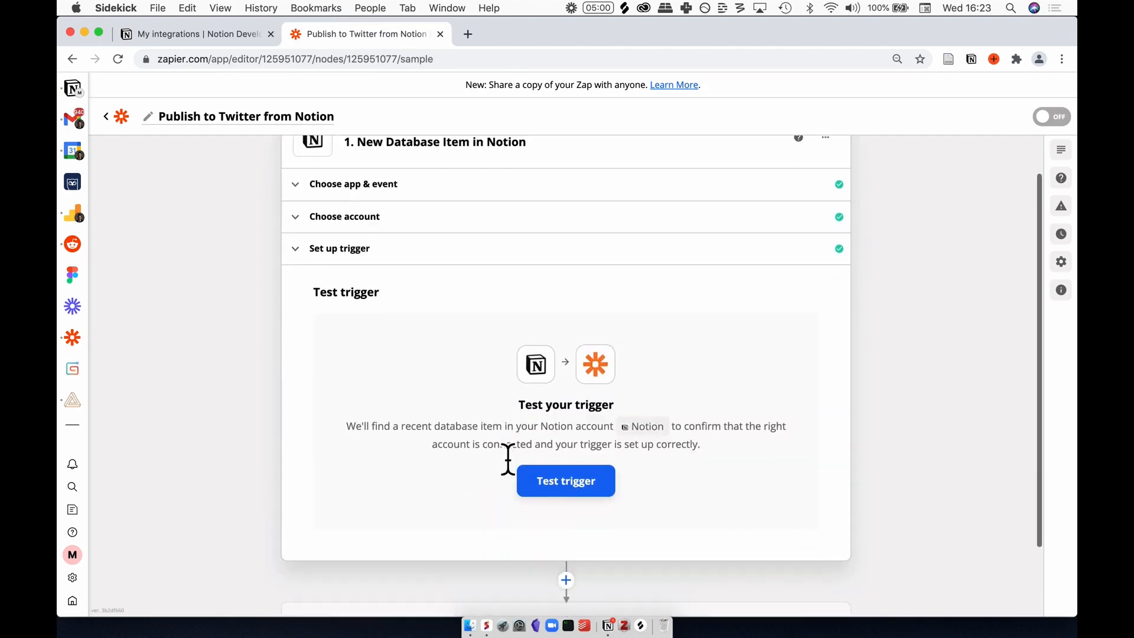
click(584, 483)
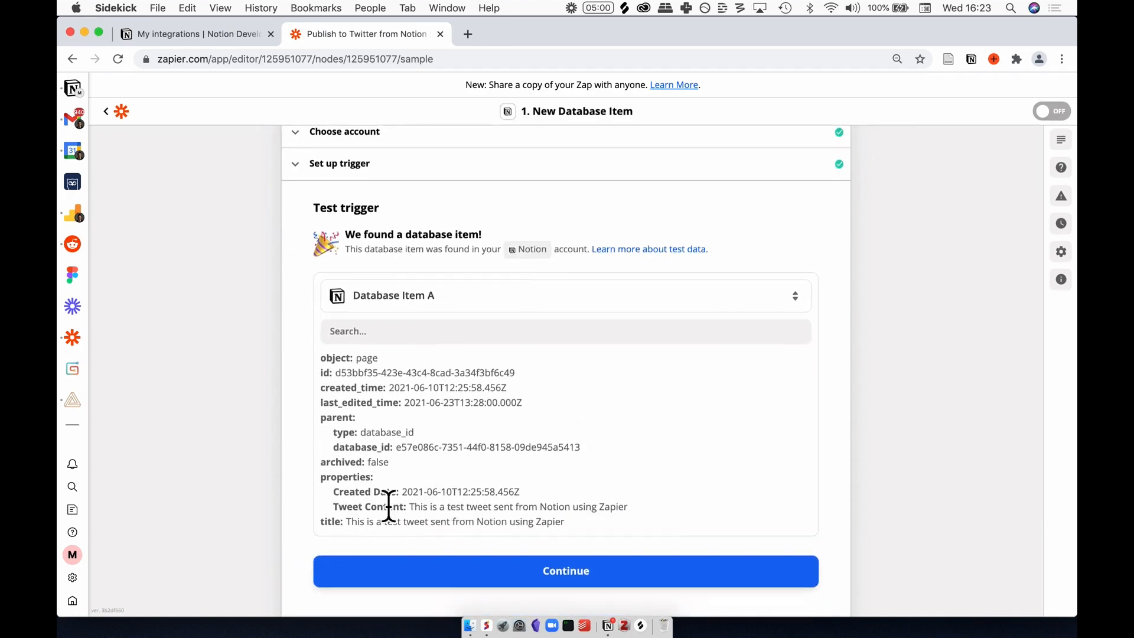
drag(414, 510, 647, 513)
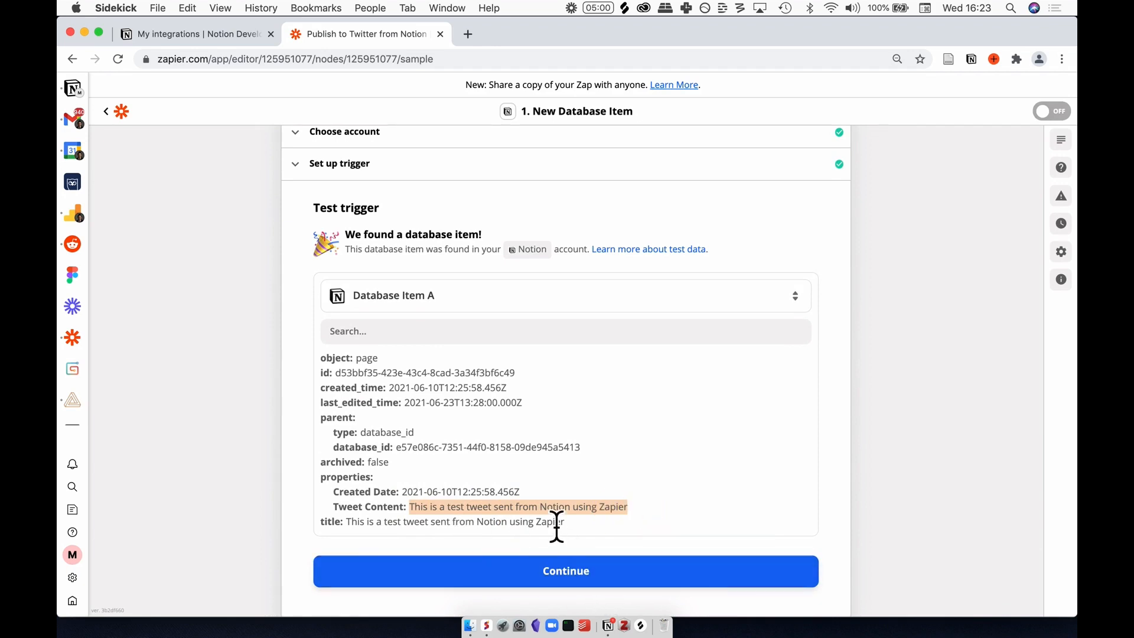
scroll(567, 535, down, 3)
click(579, 508)
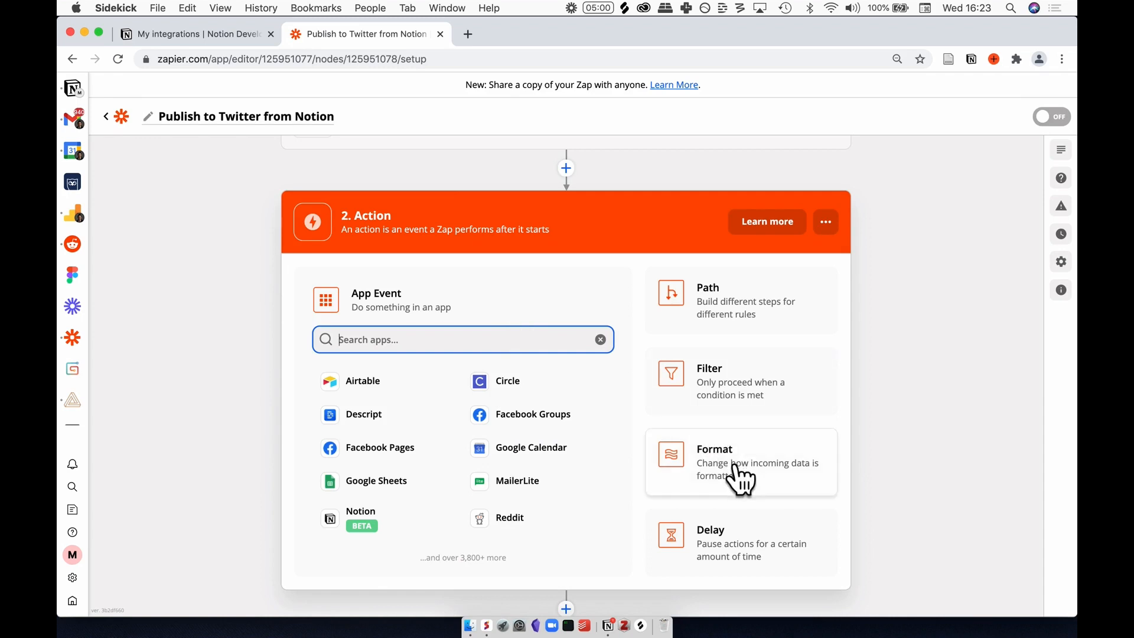
Add a Formatter by Zapier action with the Text event and set its transform to Truncate.
click(771, 464)
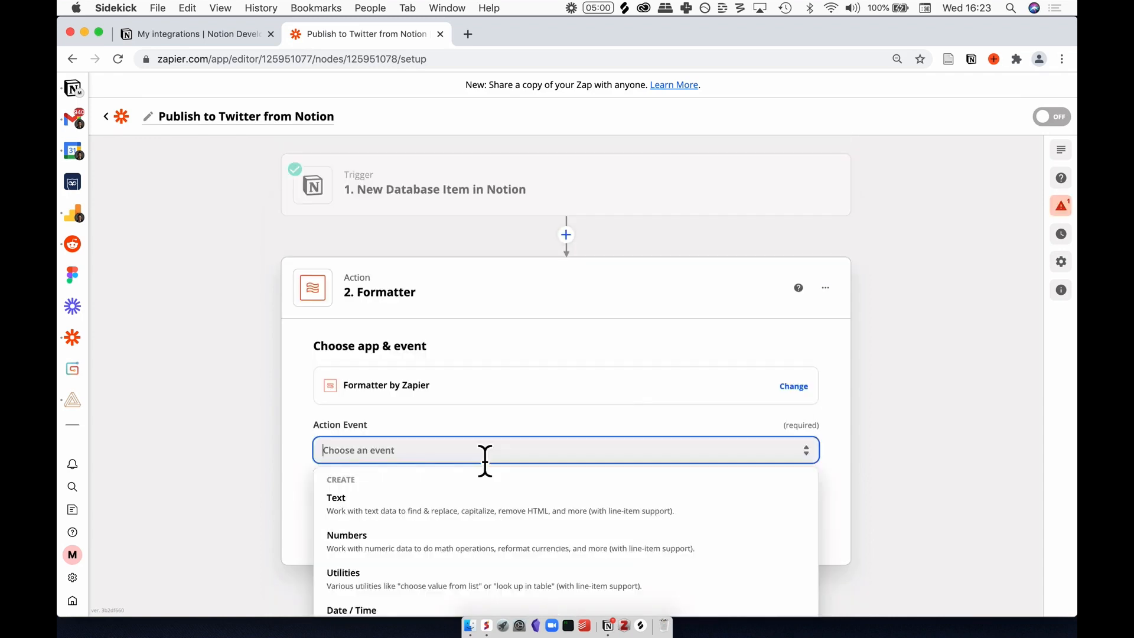
click(357, 515)
click(571, 530)
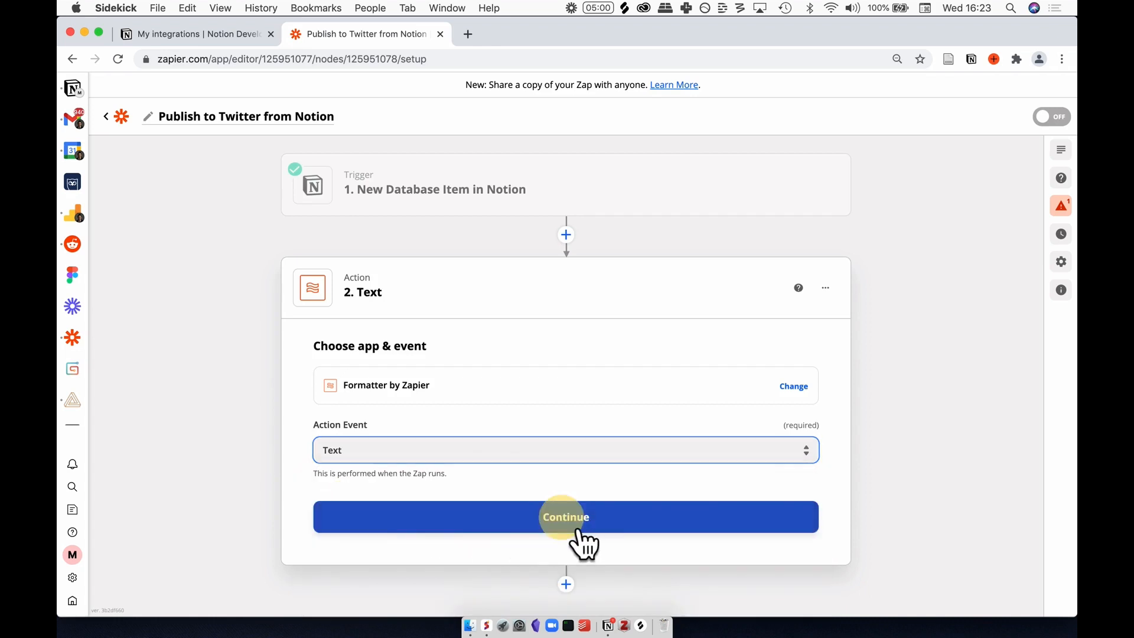
click(469, 430)
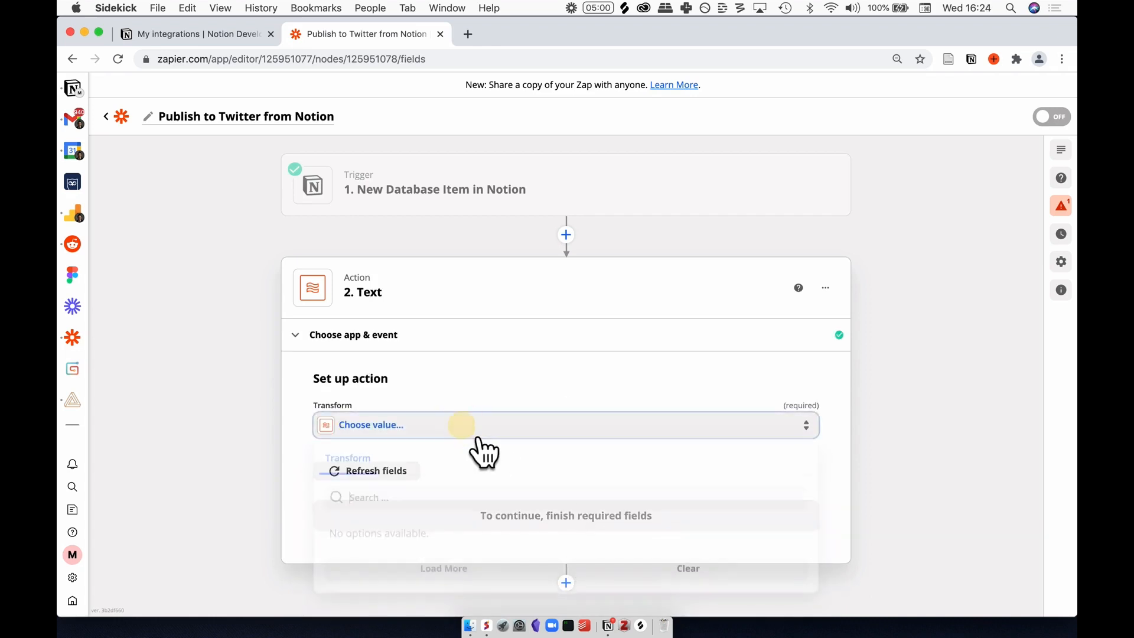
text(trunc)
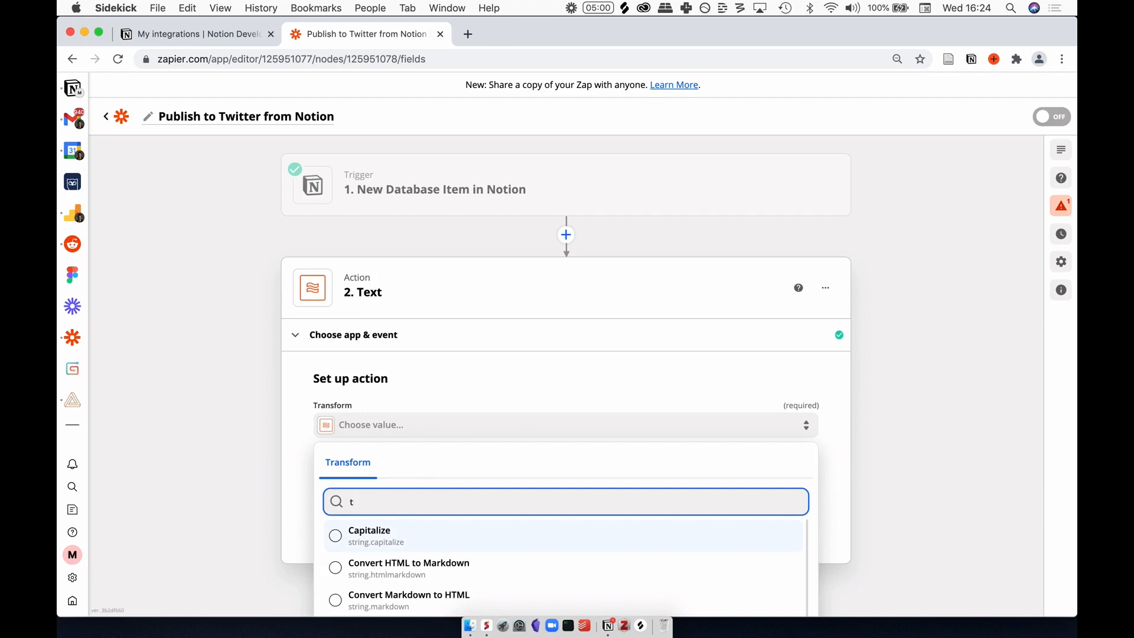
key(Return)
scroll(481, 501, down, 1)
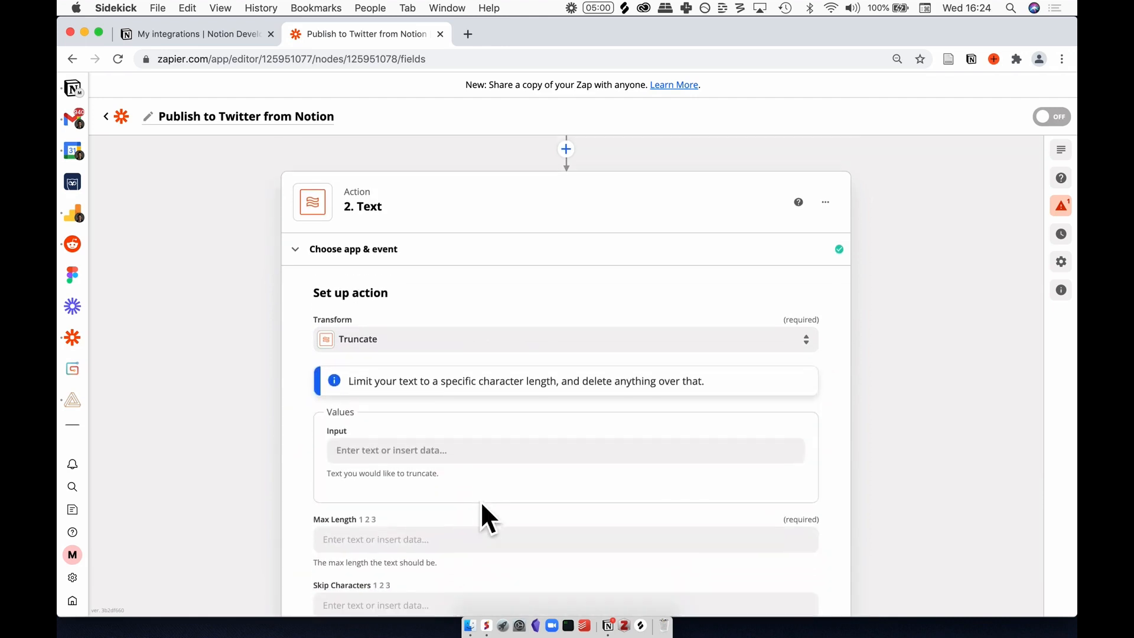
Use the Notion item's Tweet Content as the truncation input and set the maximum length to 280.
click(459, 461)
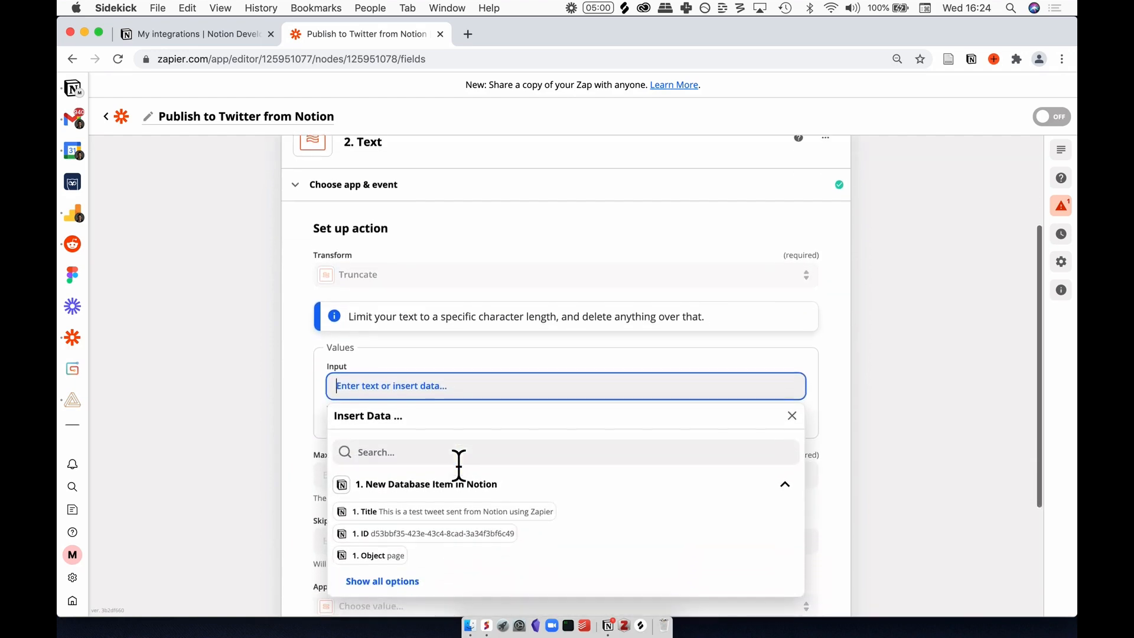
click(424, 592)
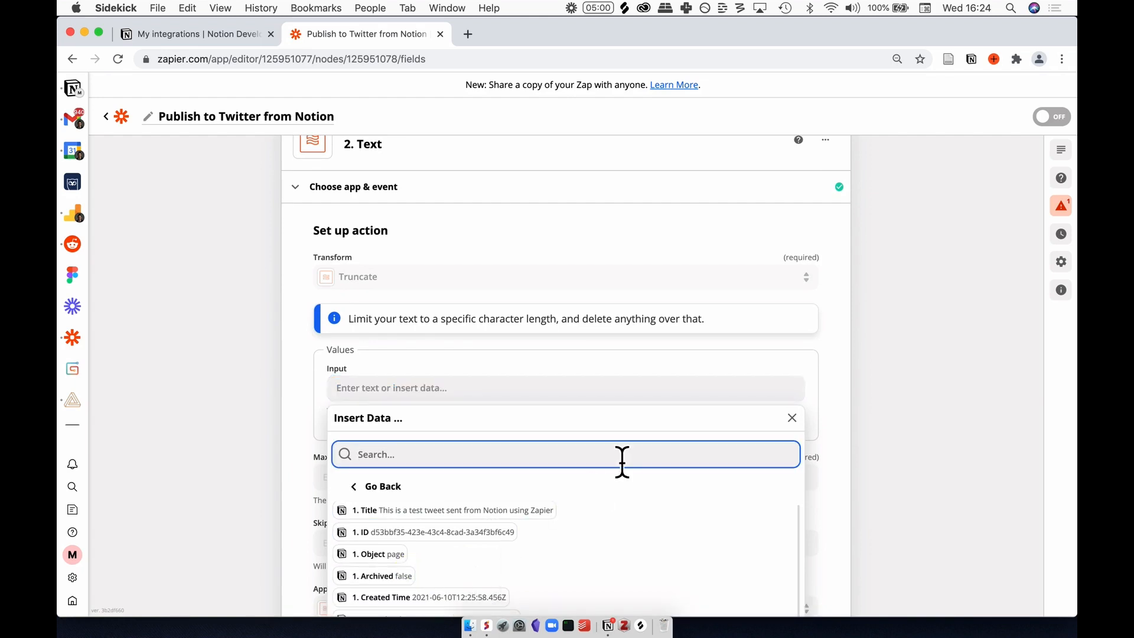
scroll(621, 455, down, 6)
click(421, 531)
click(446, 302)
text(280)
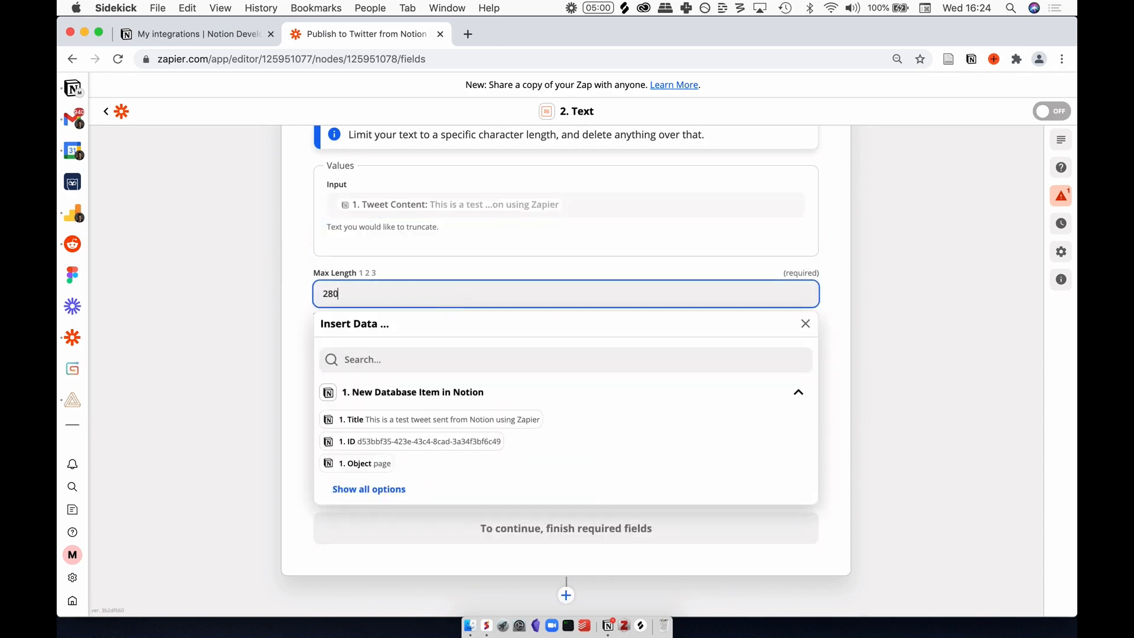
click(298, 340)
Set Append Ellipsis to True and test the Formatter text action.
click(393, 425)
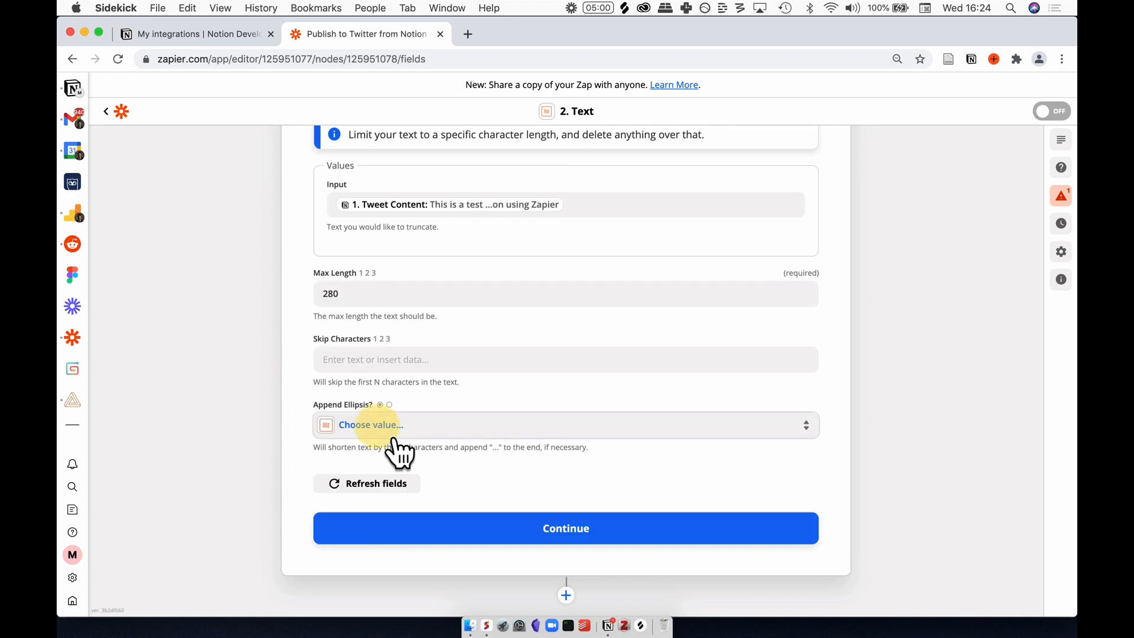
click(365, 539)
click(422, 531)
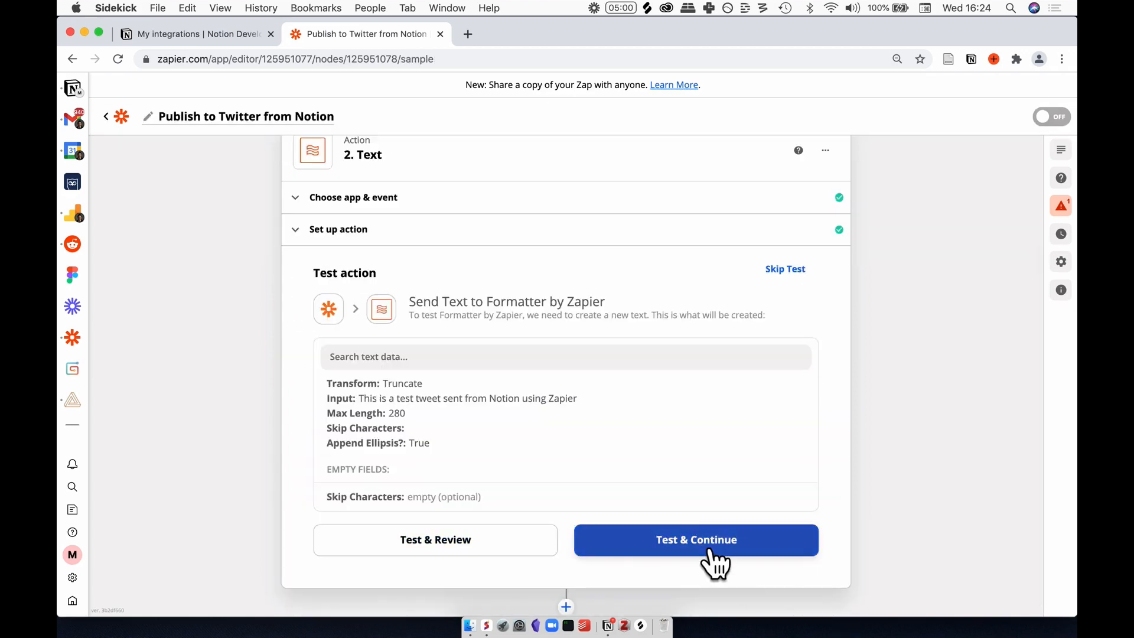
click(697, 539)
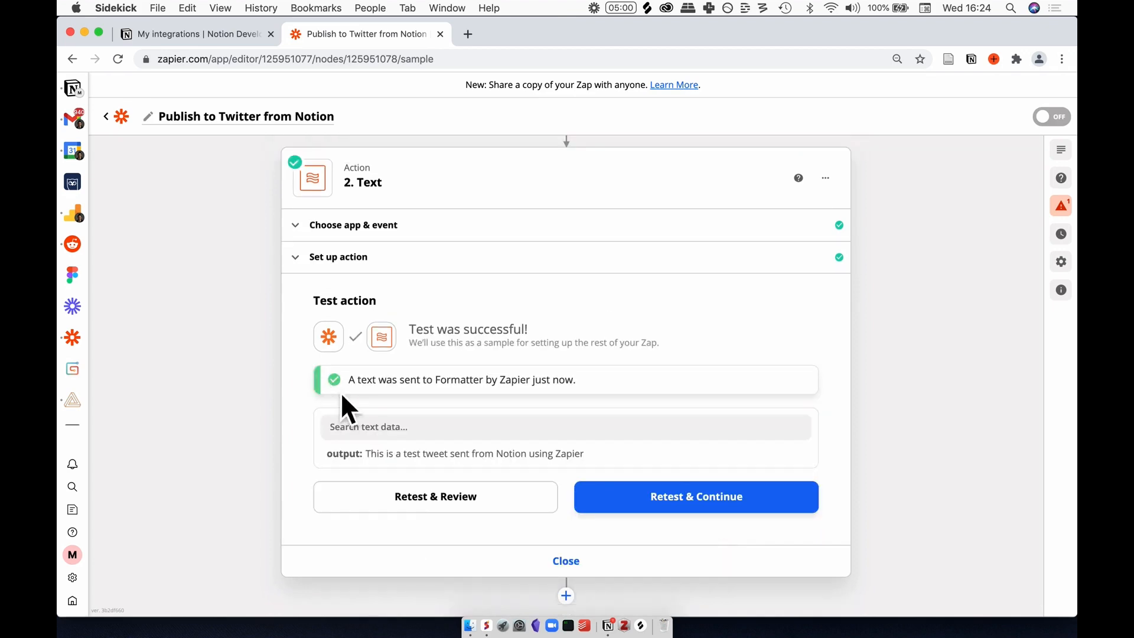
Add a Twitter action after the Formatter step with the Create Tweet event.
scroll(652, 505, down, 1)
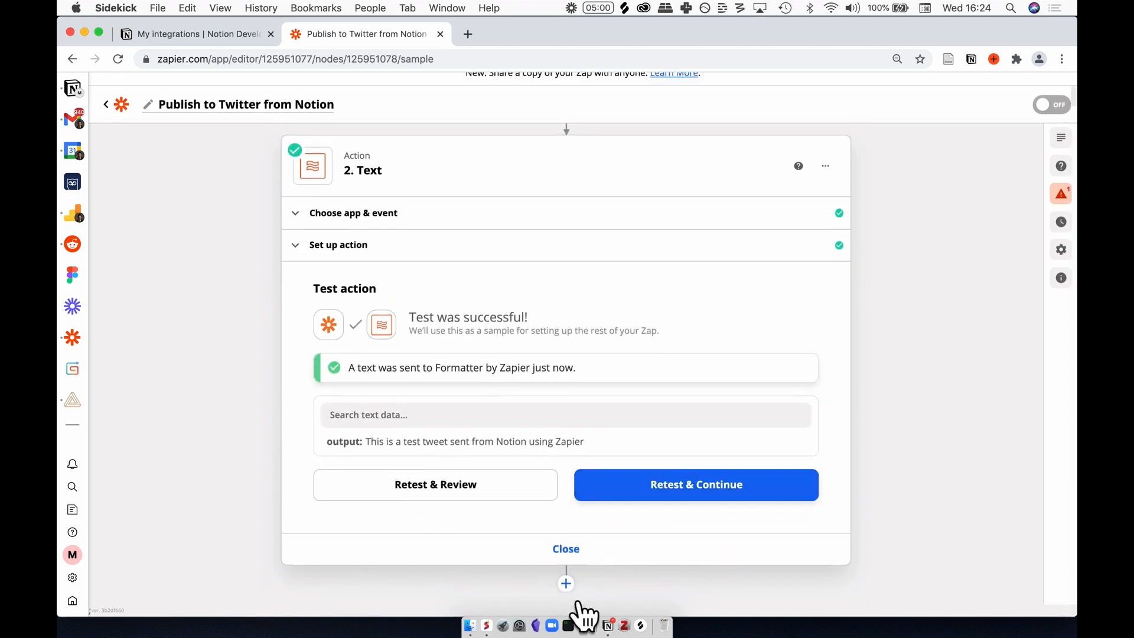
click(568, 585)
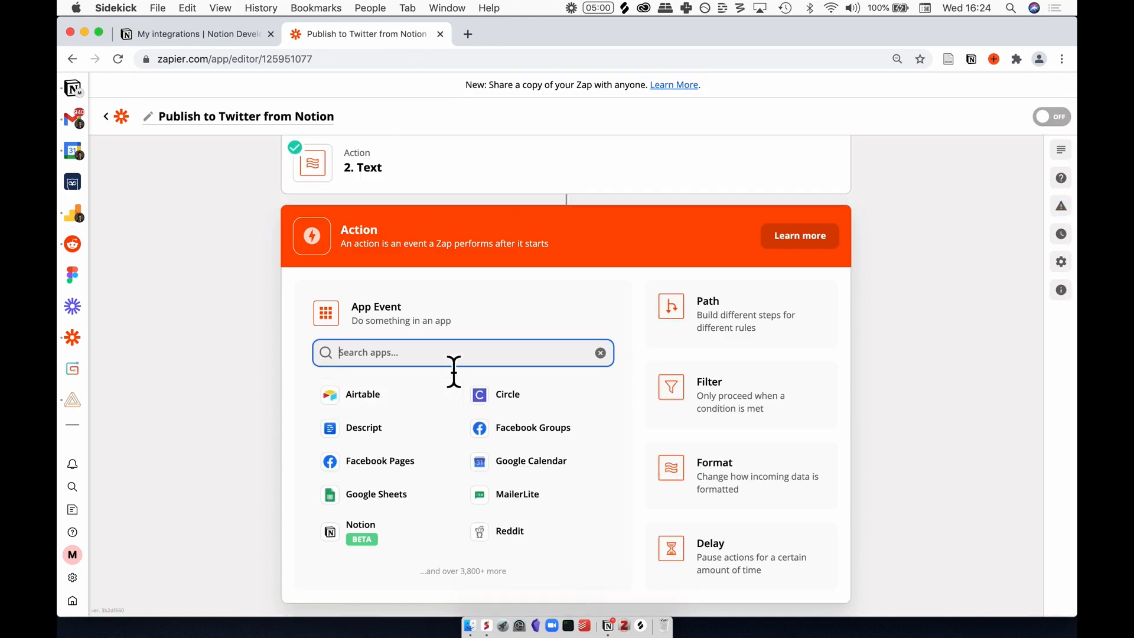
text(t)
click(450, 430)
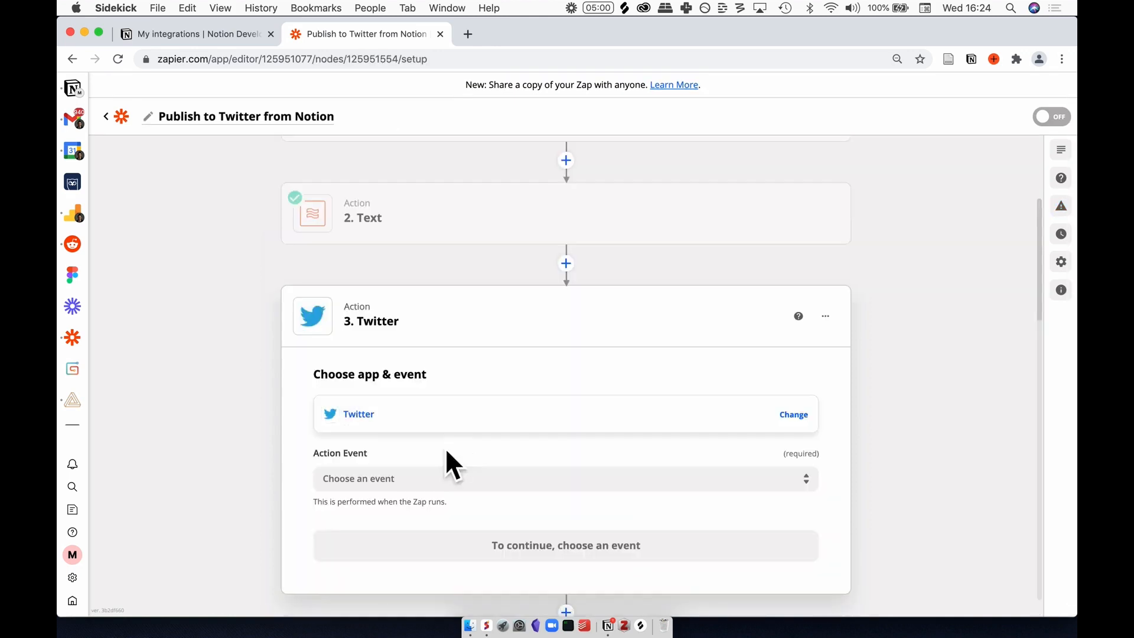
click(493, 480)
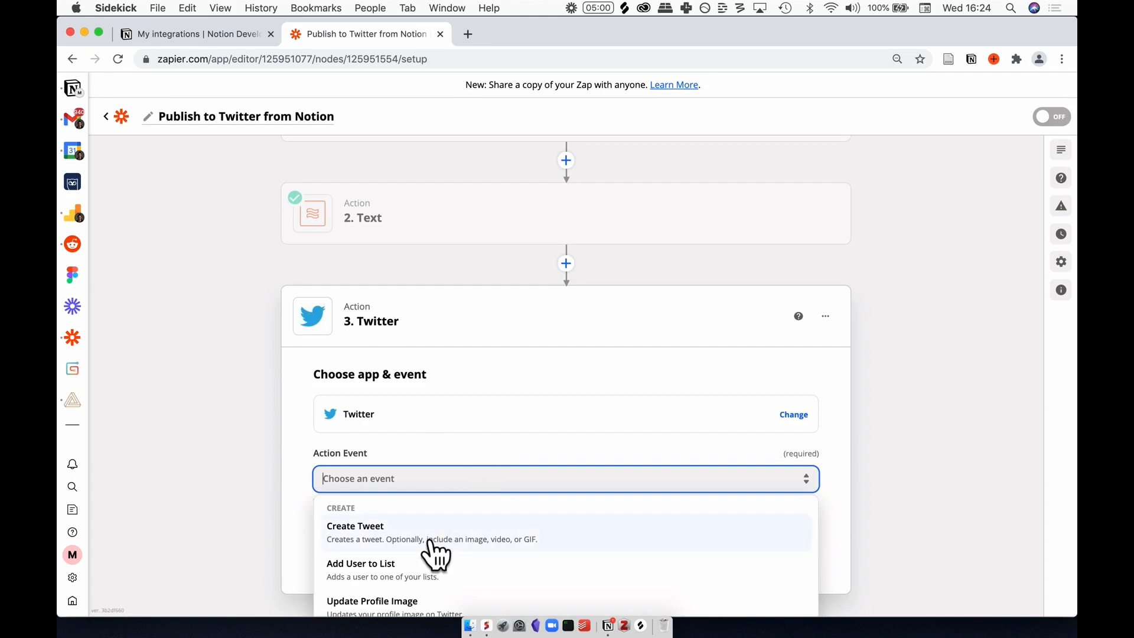
click(430, 539)
click(506, 556)
Select the already connected Twitter account for the Create Tweet action and continue to its setup.
click(499, 464)
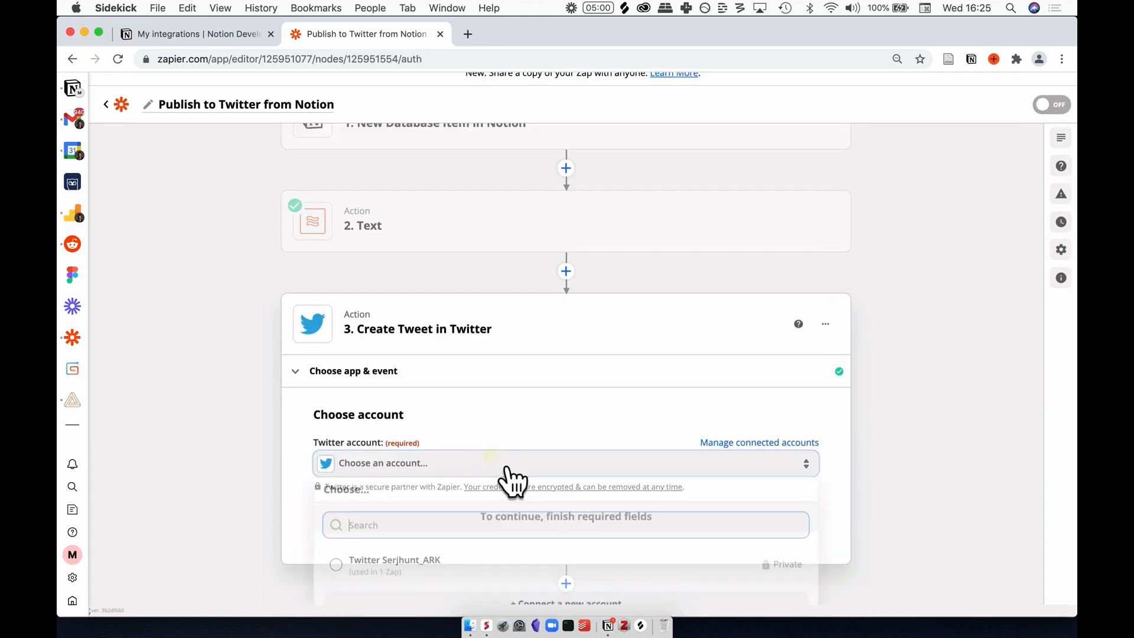
click(455, 555)
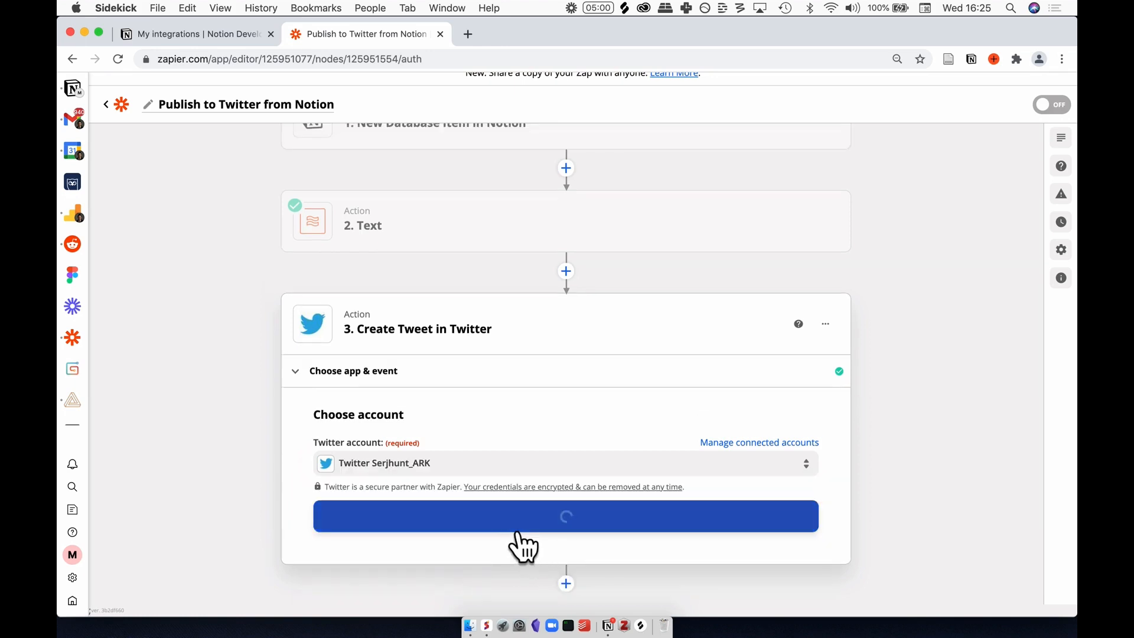
click(591, 530)
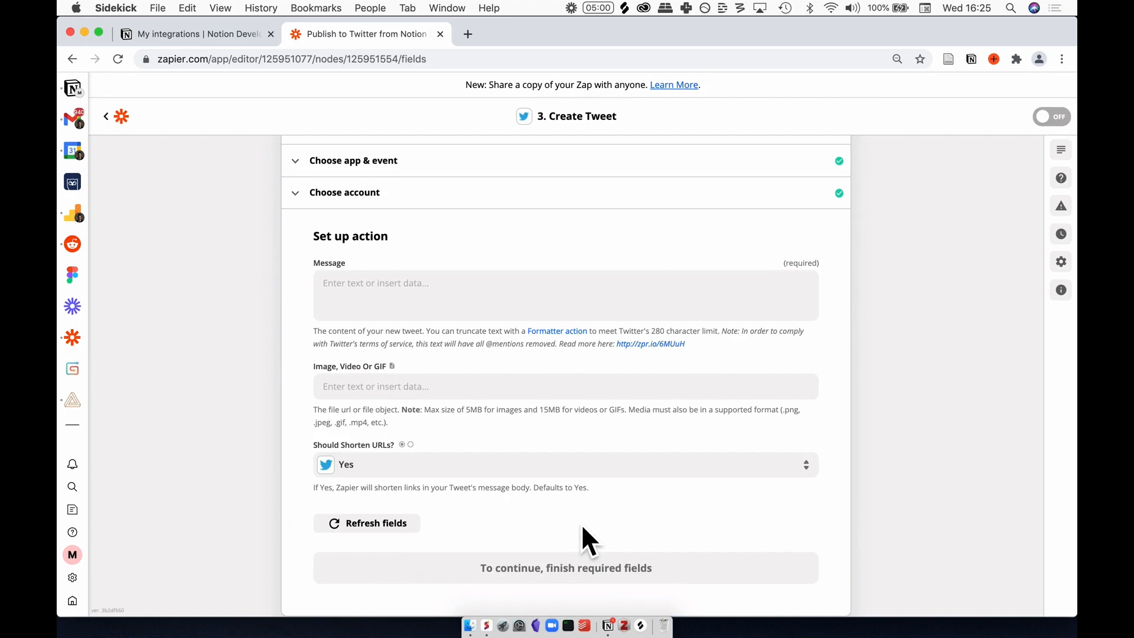
Fill the tweet's Message with the Properties Tweet Content output of the Formatter text step.
click(382, 299)
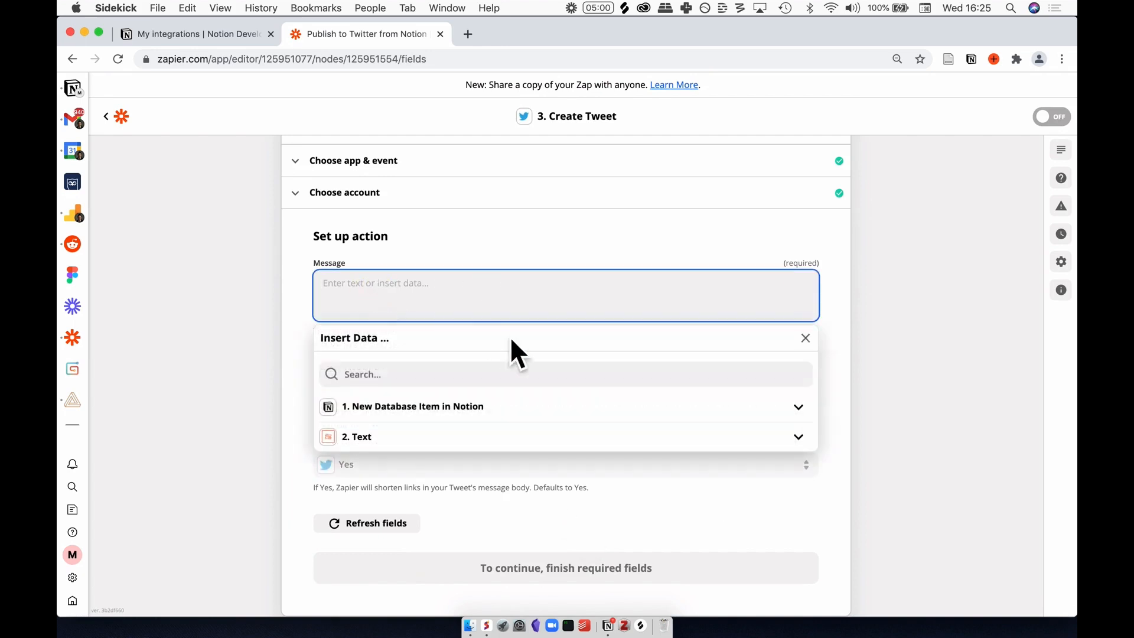
click(381, 445)
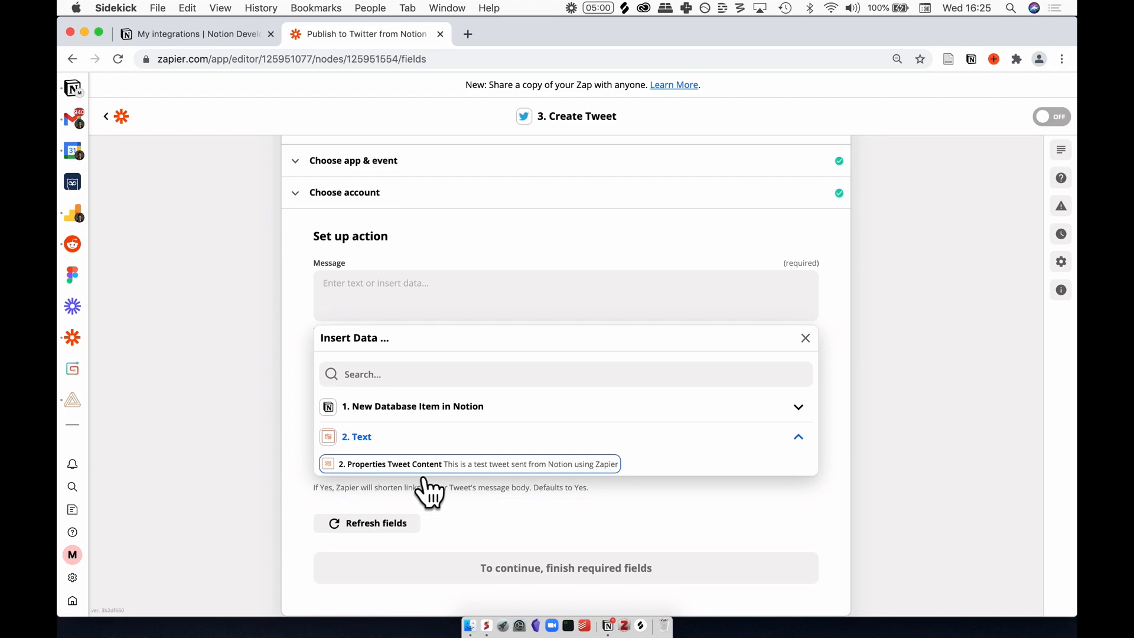
click(450, 467)
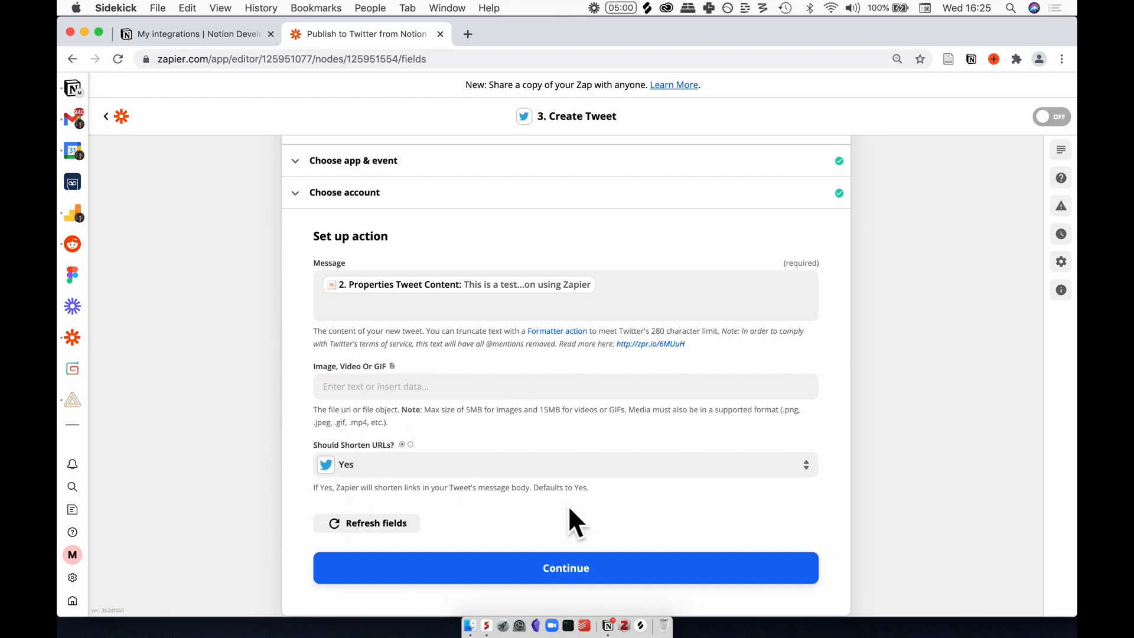
Review the Should Shorten URLs options for the Create Tweet action and leave Yes selected.
scroll(289, 509, up, 1)
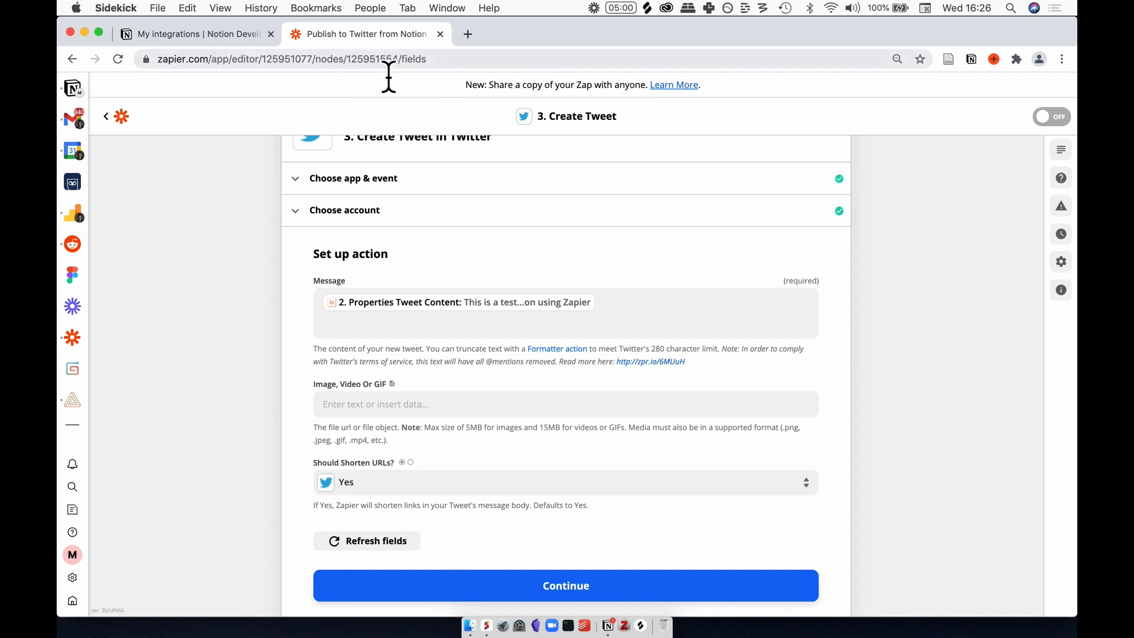
click(455, 491)
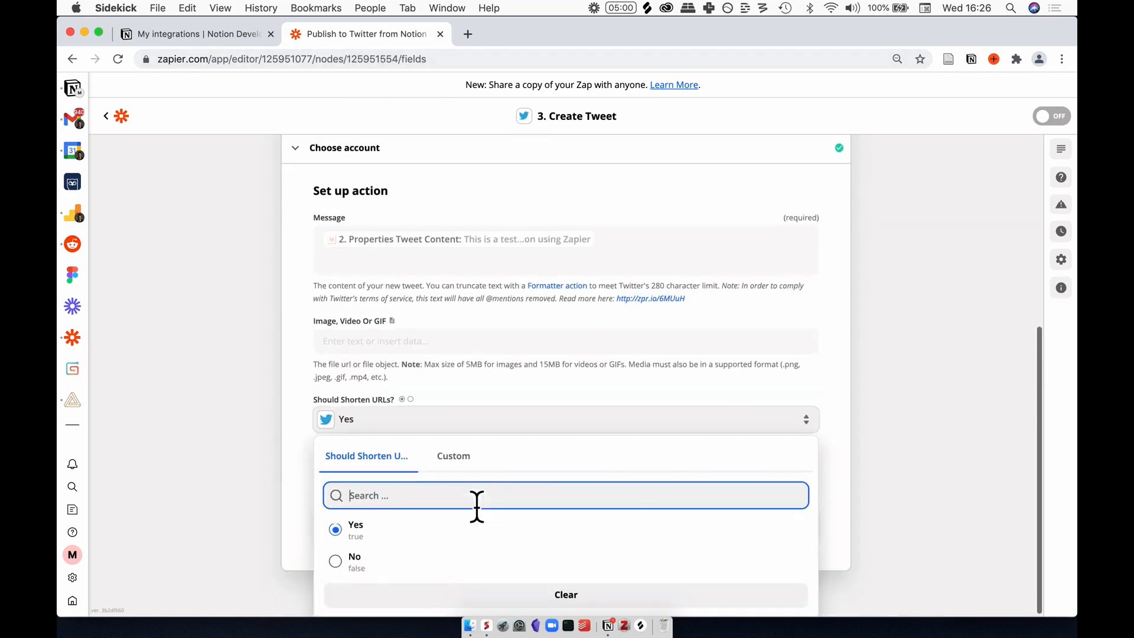
click(292, 506)
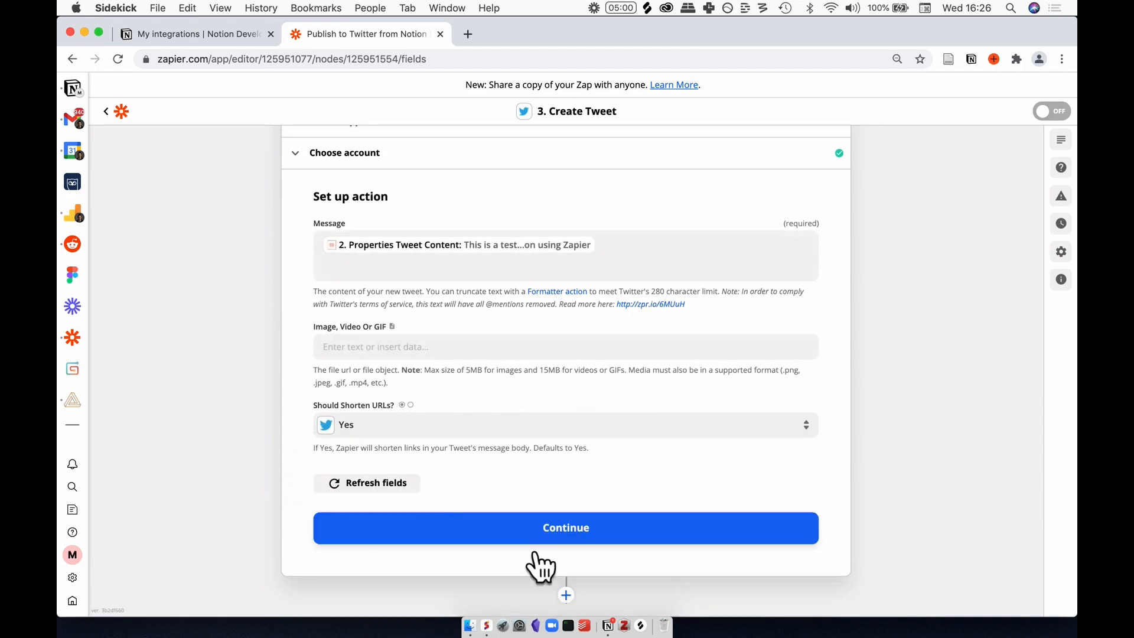
Finish the Create Tweet setup, run its test to send the tweet to Twitter, and check the tweet on the Twitter profile.
click(539, 541)
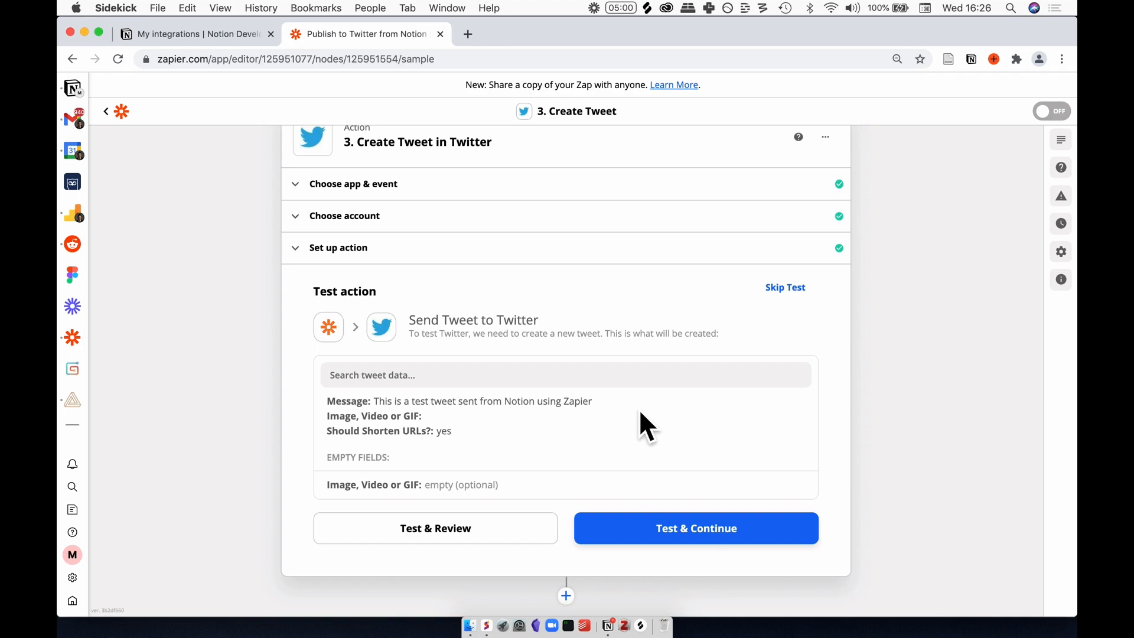
click(693, 534)
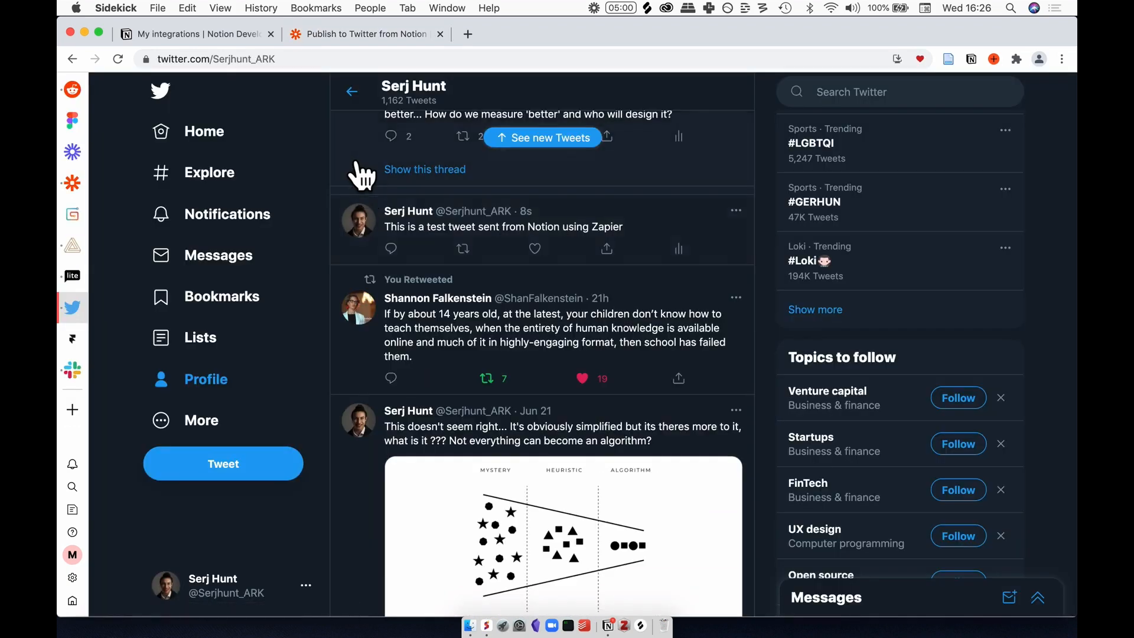
scroll(357, 166, up, 1)
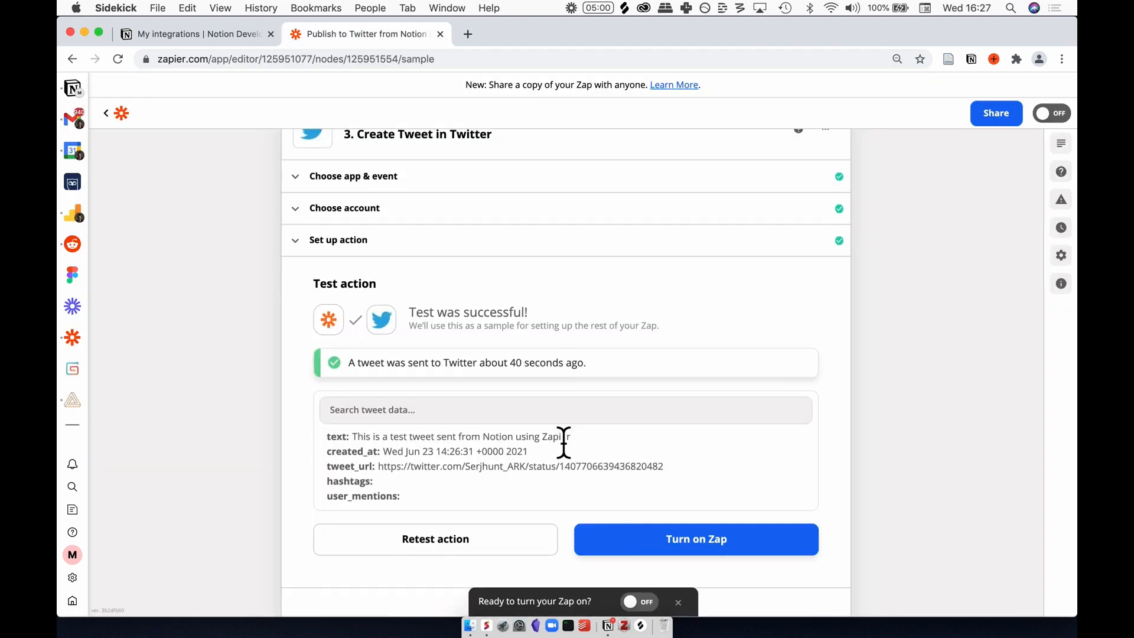
Turn on the Zap from the tested Create Tweet step and dismiss the offer to share a copy.
scroll(562, 443, down, 1)
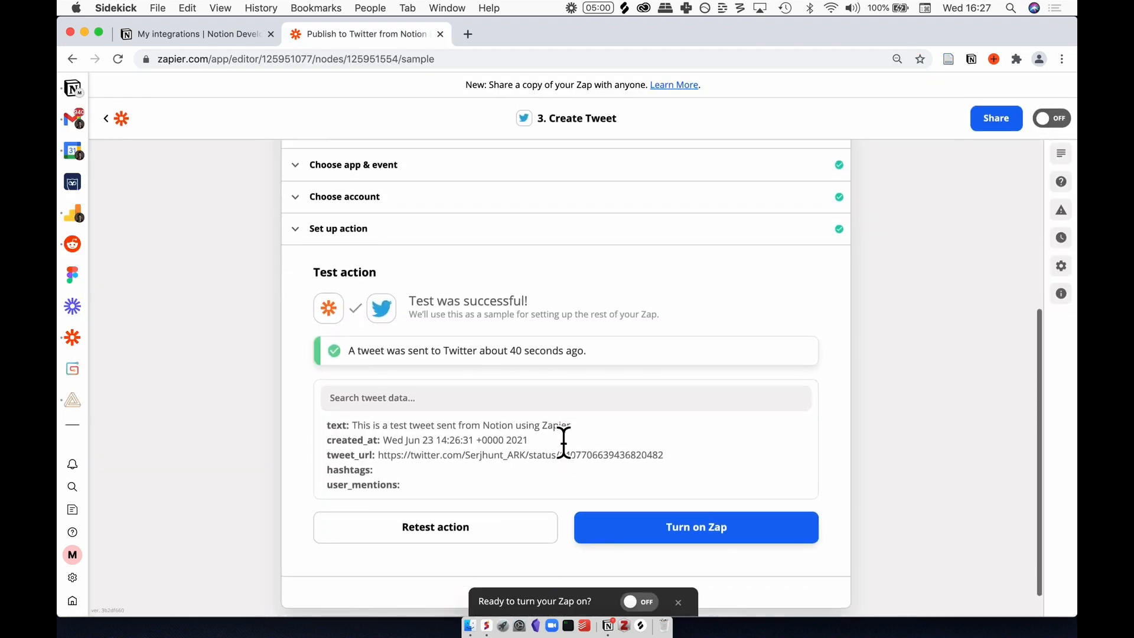
click(685, 537)
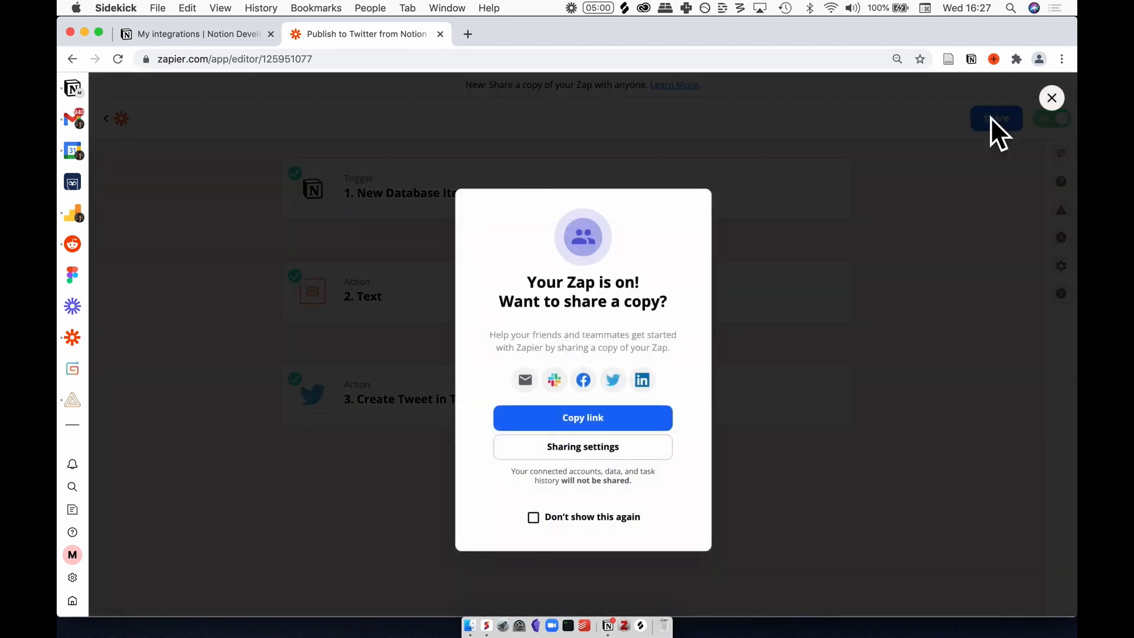
click(1071, 111)
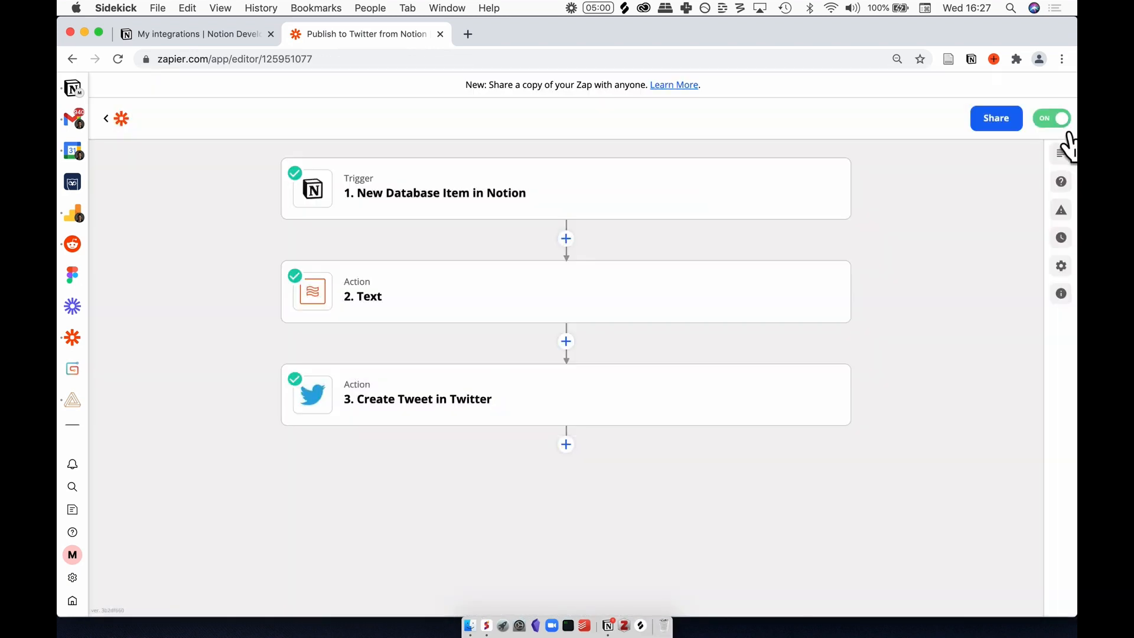